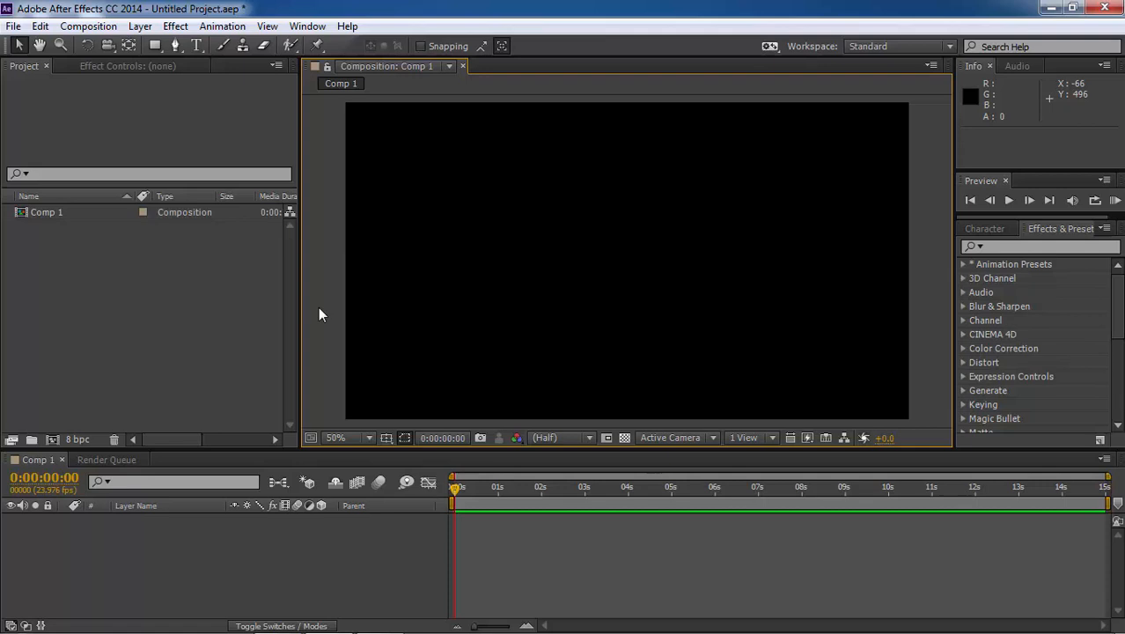
Create a black solid layer at the composition's size of 1366 × 768 px
left_click(139, 25)
mouse_move(449, 21)
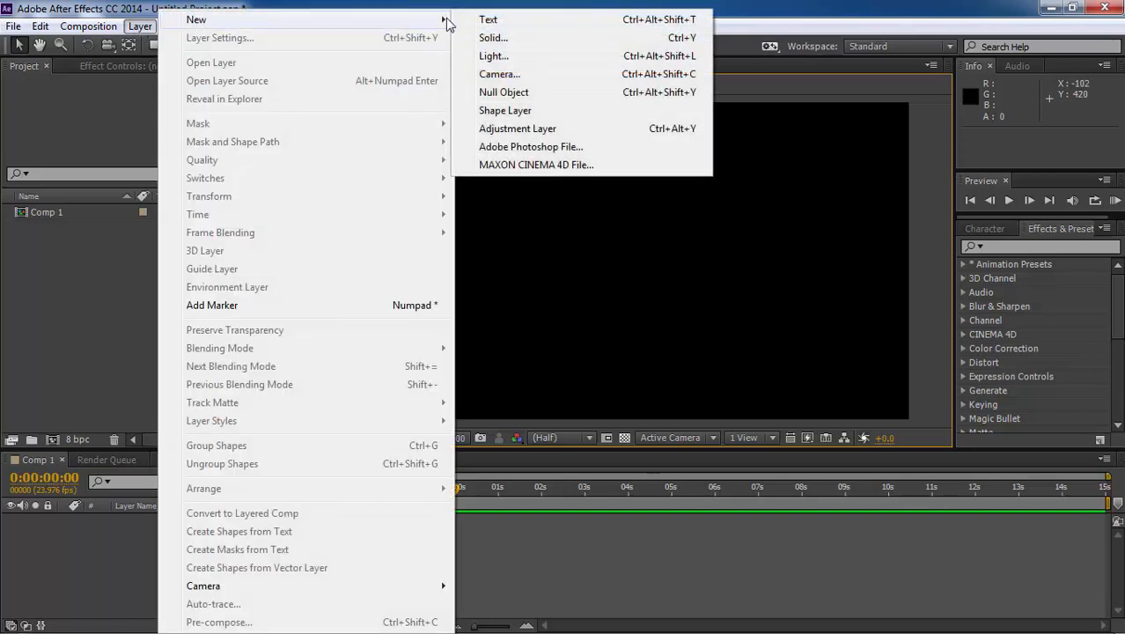
left_click(478, 38)
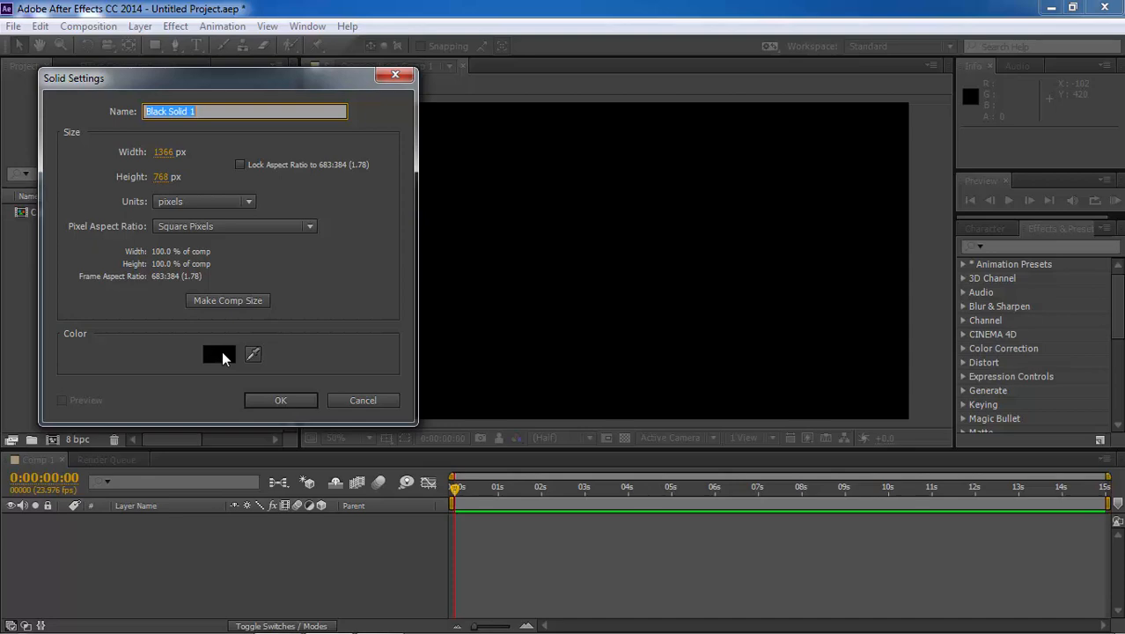
left_click(272, 401)
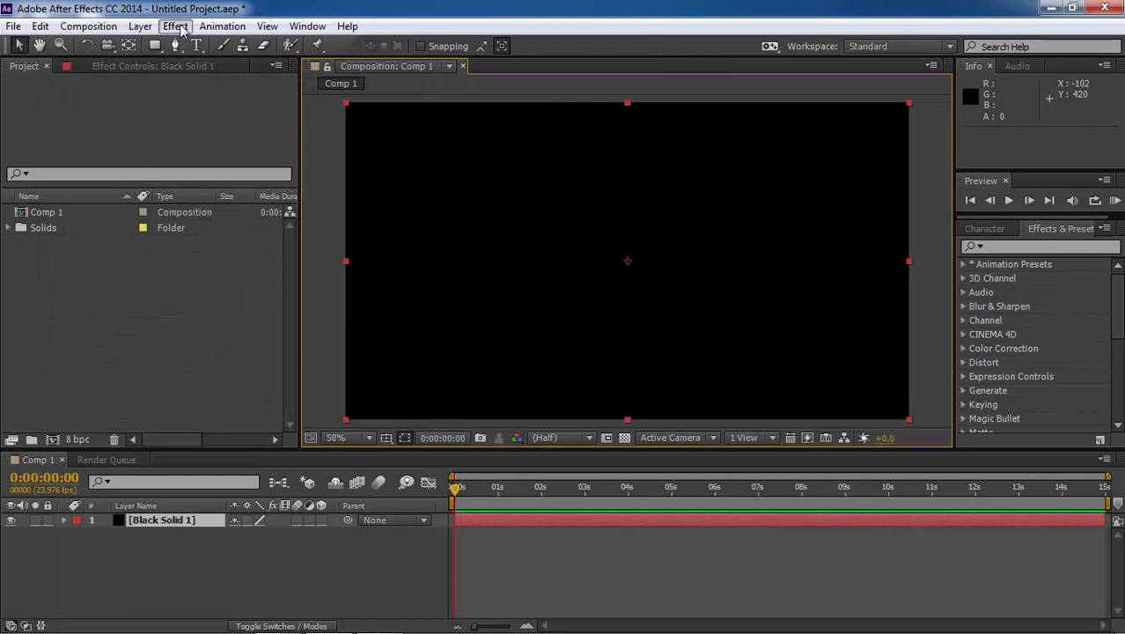
Apply the Rowbyte Plexus effect to the black solid and delete its default Plexus Points Renderer
left_click(176, 25)
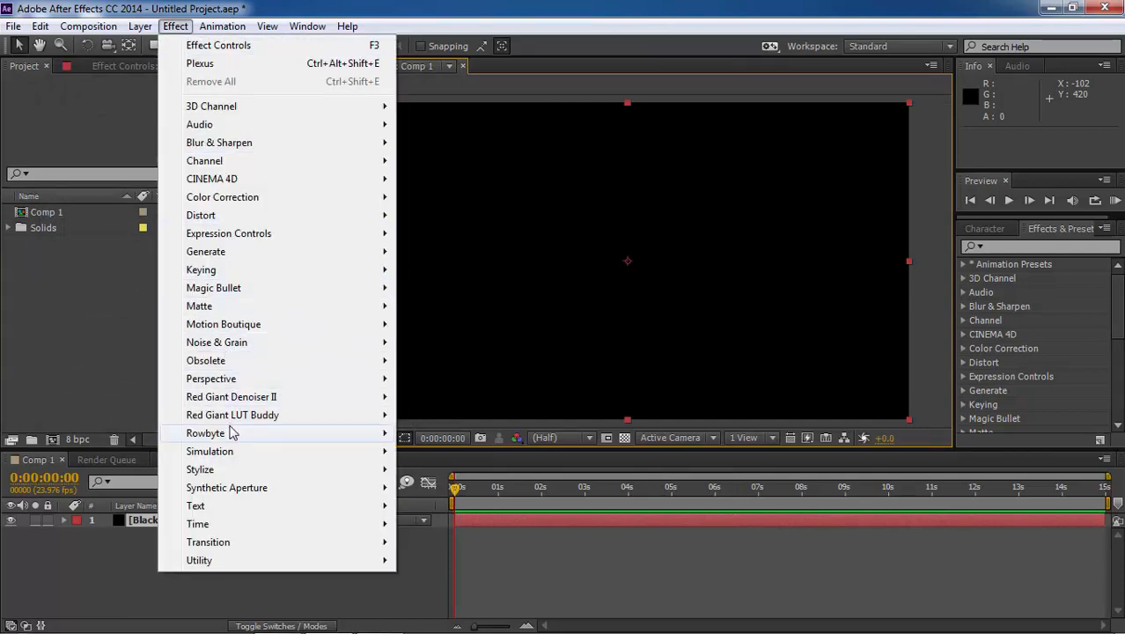
mouse_move(333, 438)
left_click(432, 433)
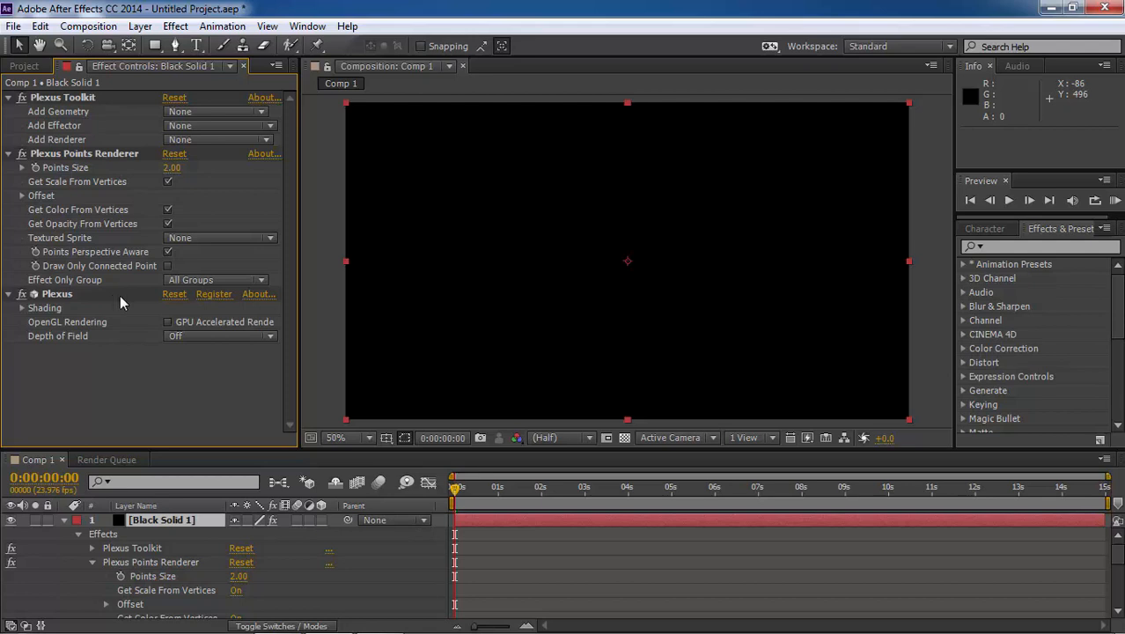
left_click(108, 158)
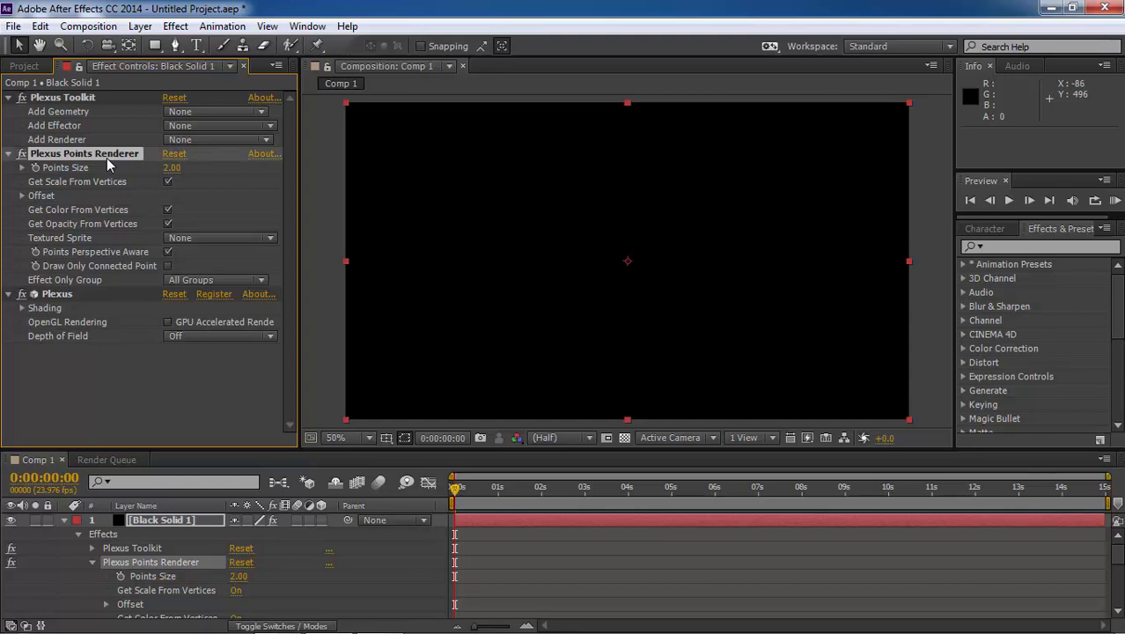
key("Delete")
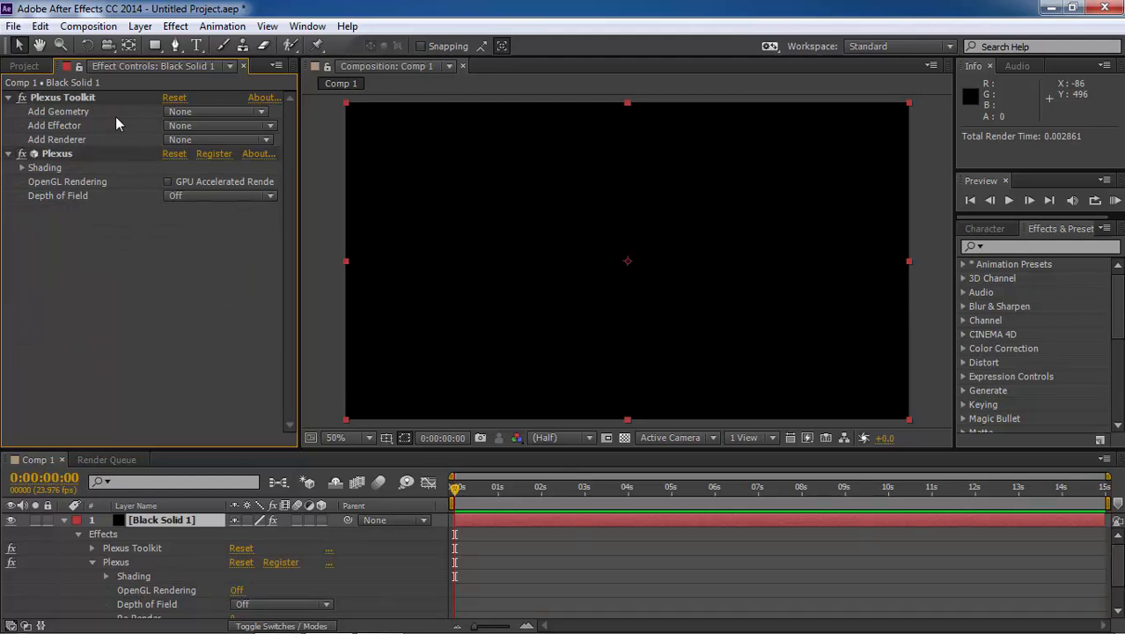
Add a Primitives geometry and a Points renderer to the Plexus effect
left_click(205, 113)
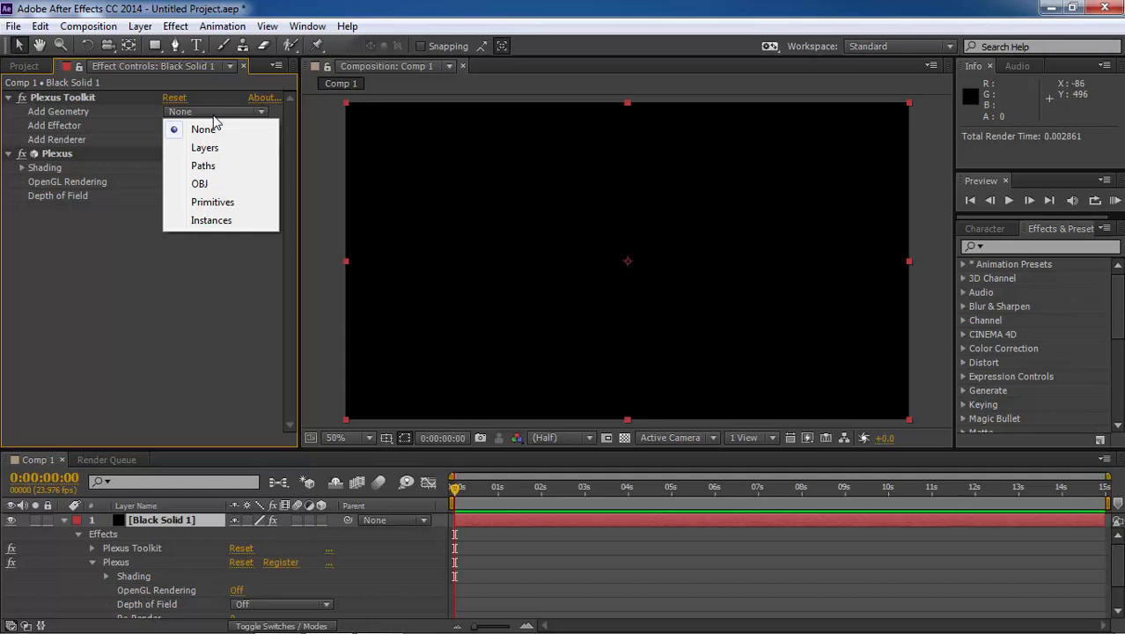
left_click(227, 202)
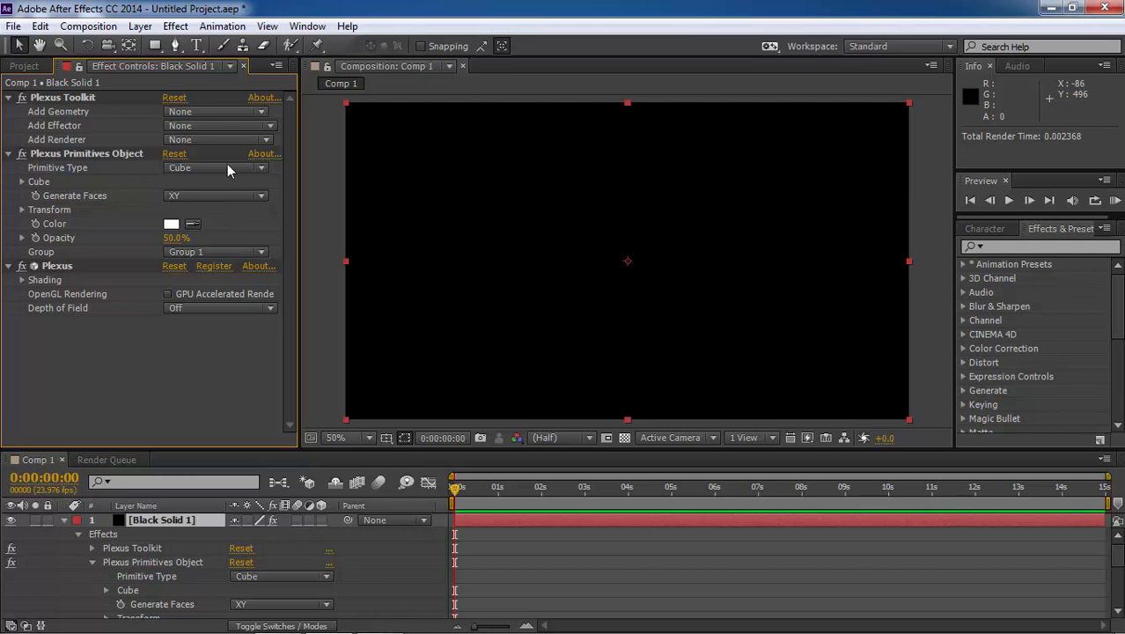
left_click(224, 140)
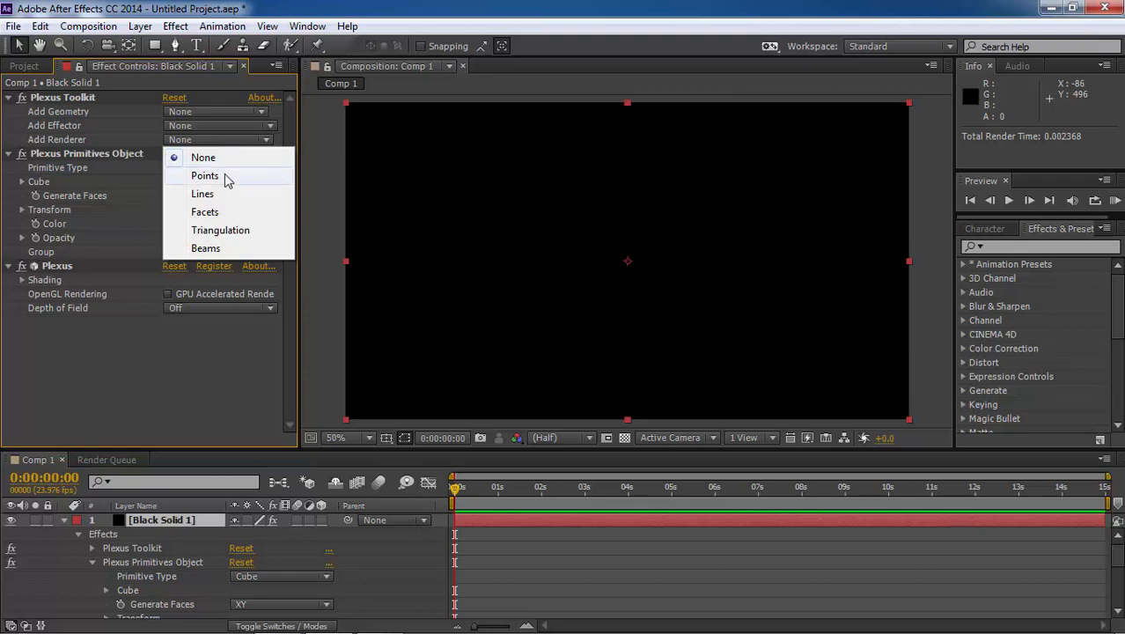
left_click(227, 177)
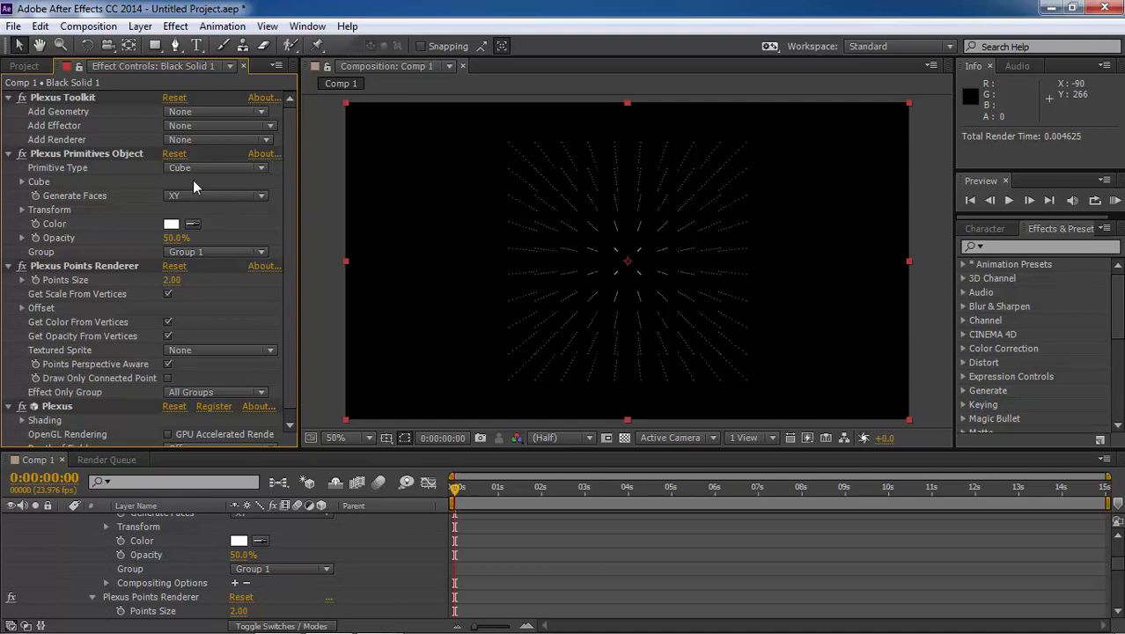
Add a camera layer with the default settings and orbit it to see the cube of points at an angle
left_click(140, 25)
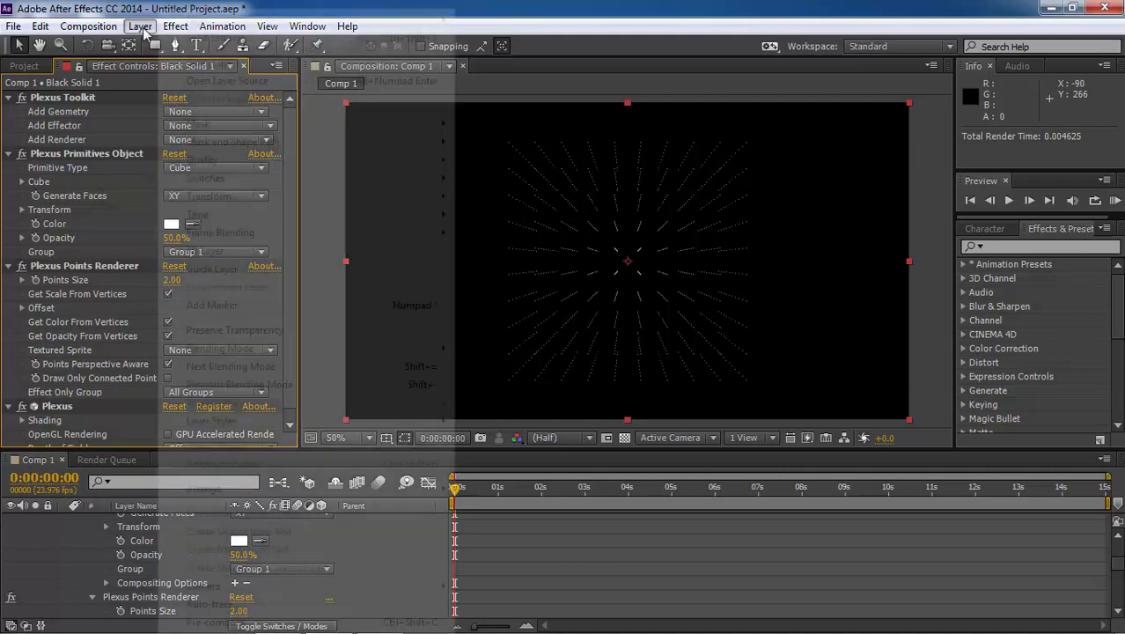
mouse_move(315, 25)
left_click(503, 74)
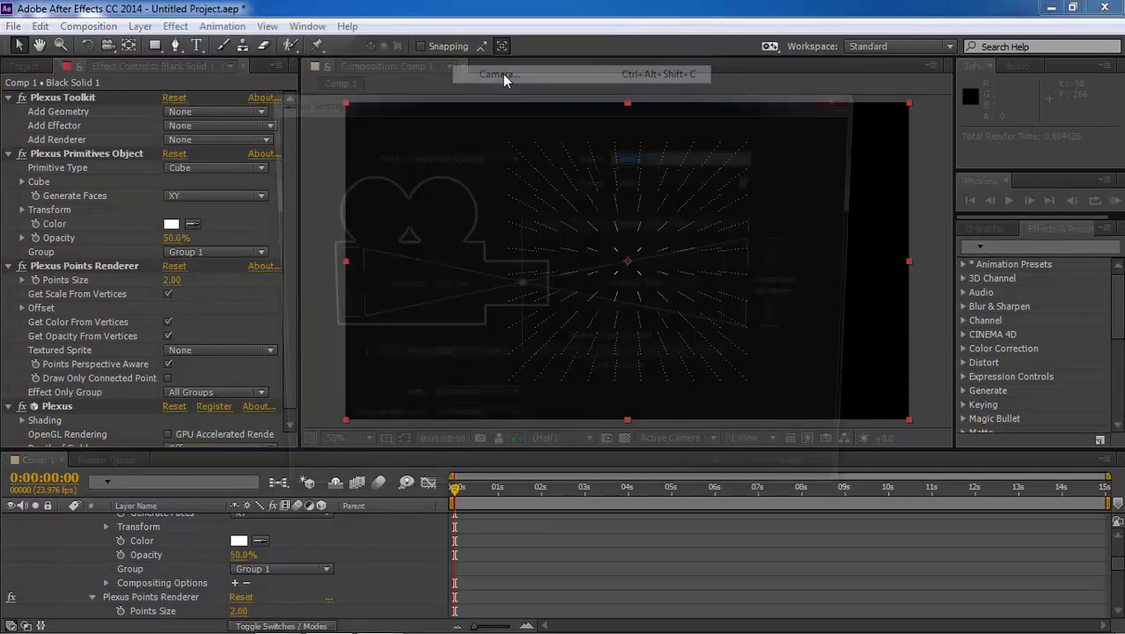
left_click(729, 487)
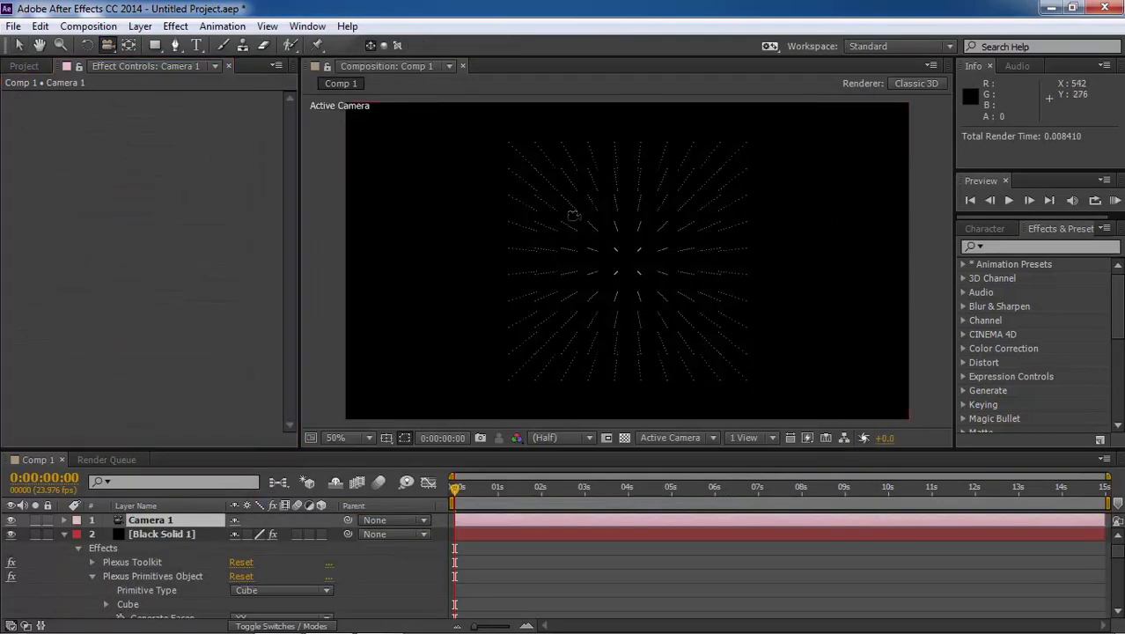
left_click_drag(598, 226, 561, 245)
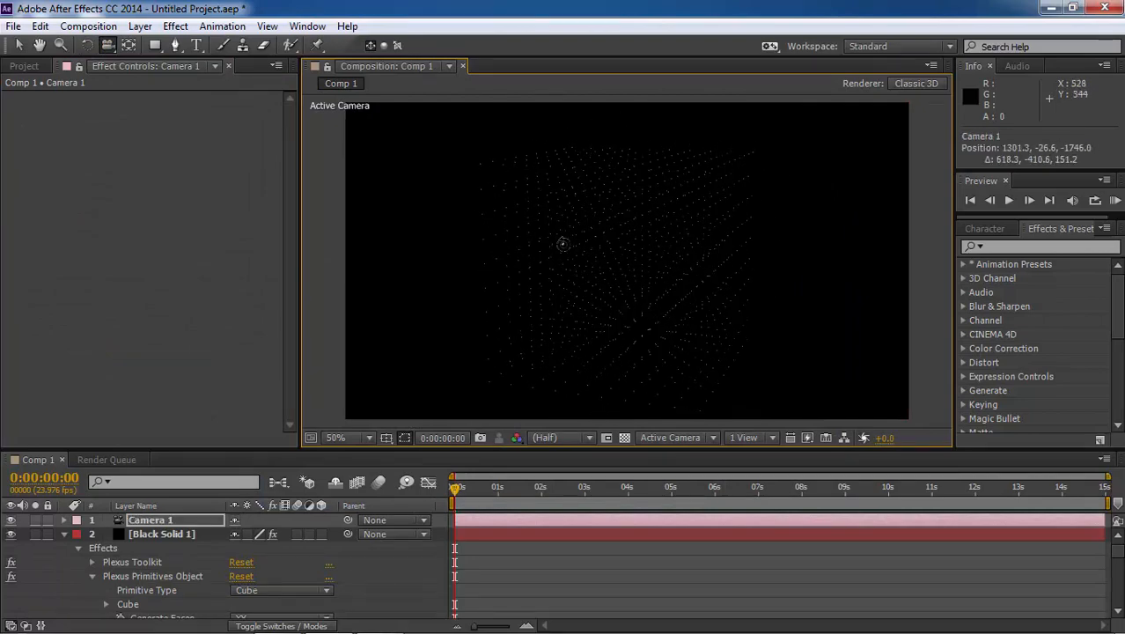
Try the Sphere primitive type on the black solid's Plexus Primitives Object and return it to Cube
left_click(155, 533)
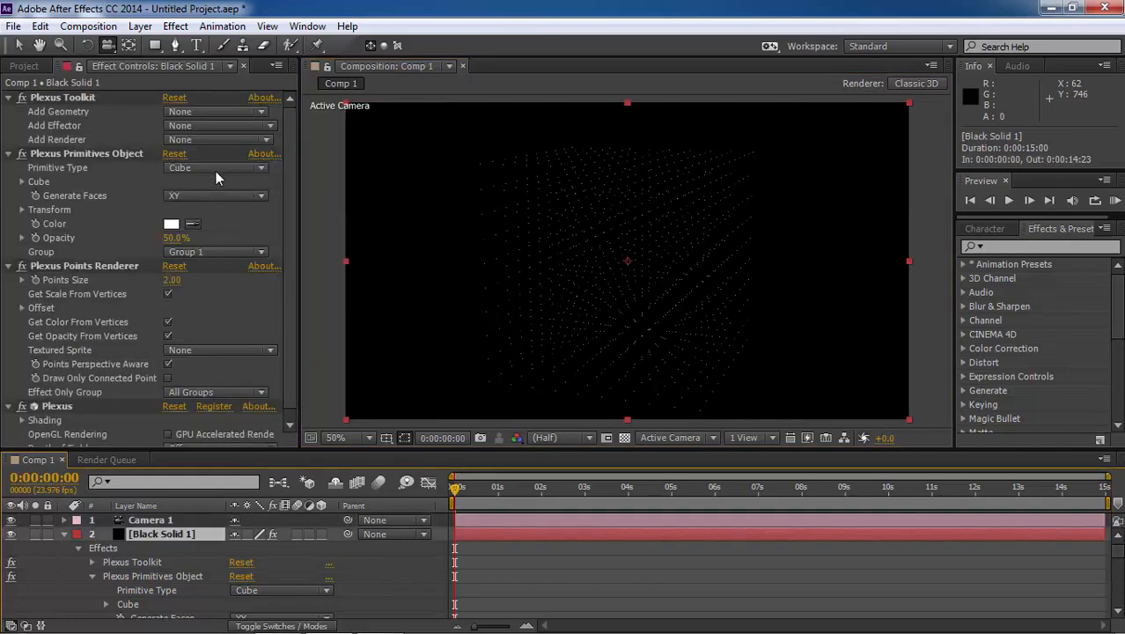
left_click(216, 169)
left_click(216, 200)
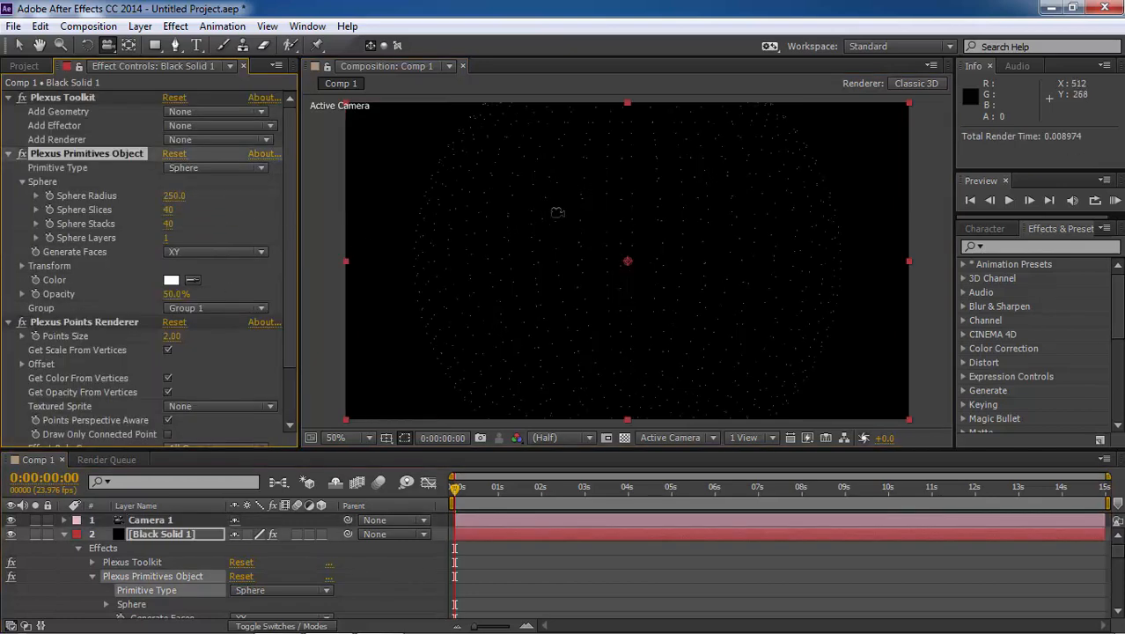
left_click_drag(557, 212, 460, 294)
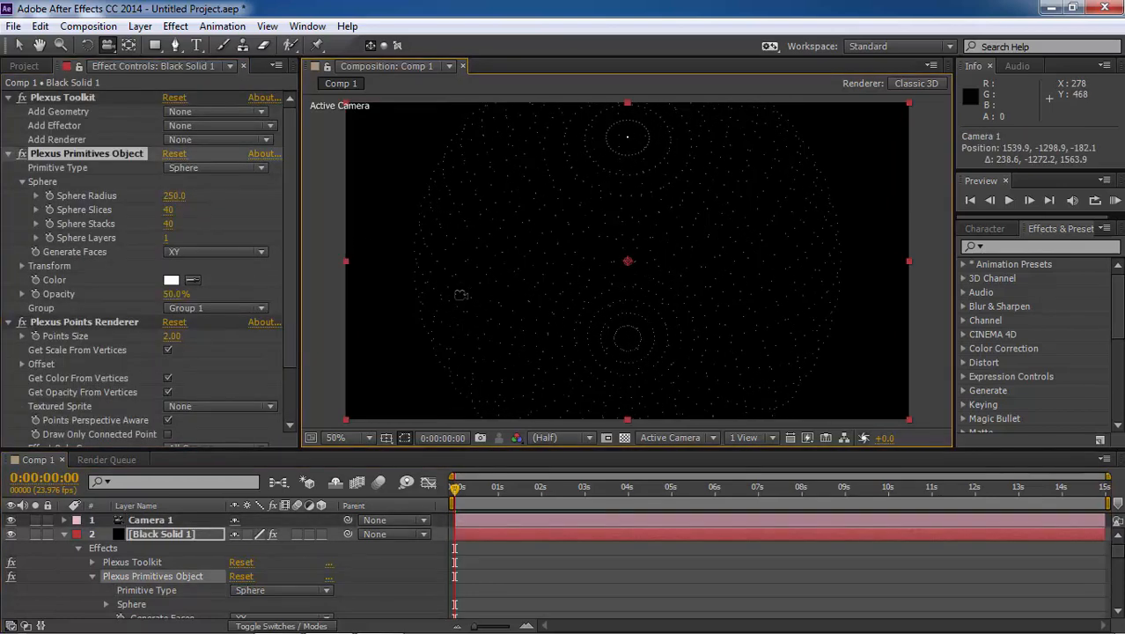
left_click(230, 171)
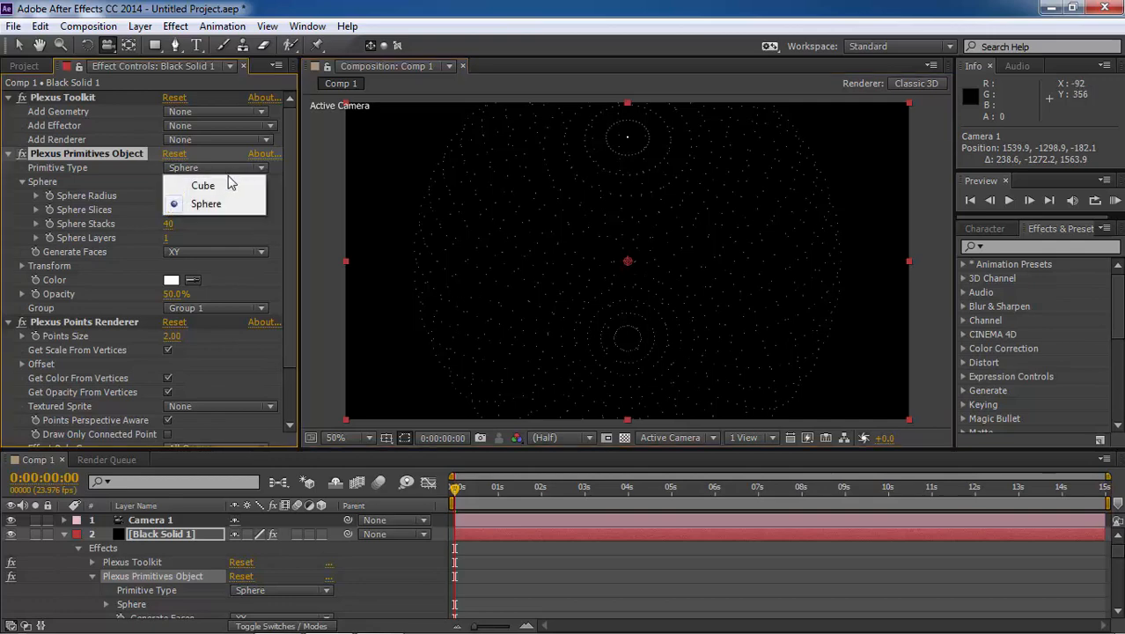
left_click(230, 181)
left_click_drag(661, 288, 722, 189)
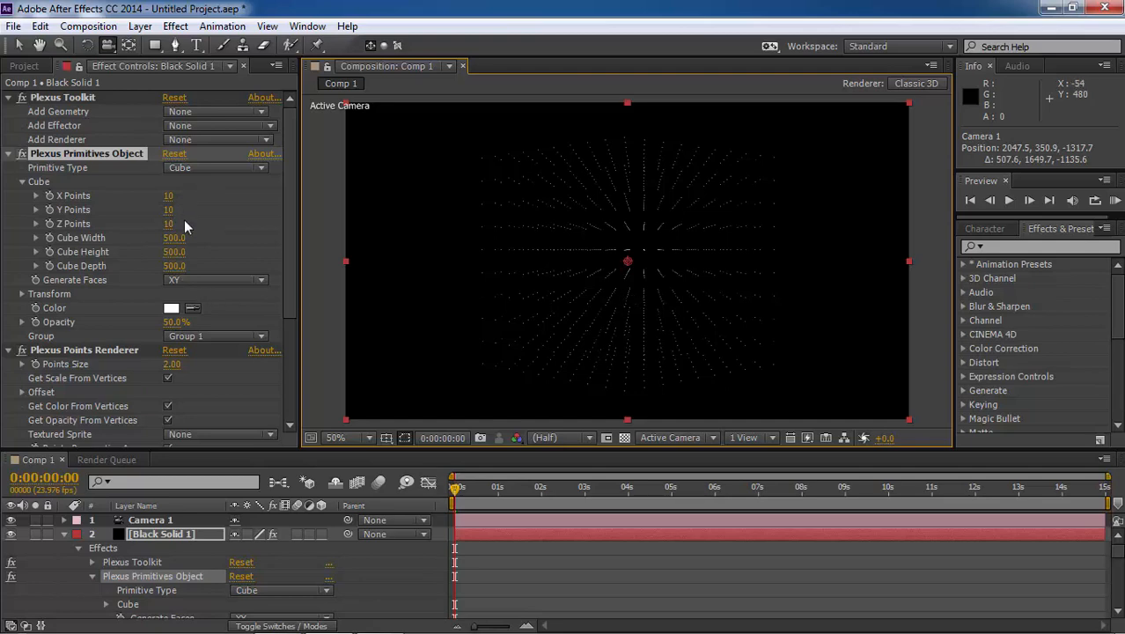
Set the Plexus cube's X, Y and Z Points to 2 each
left_click(170, 195)
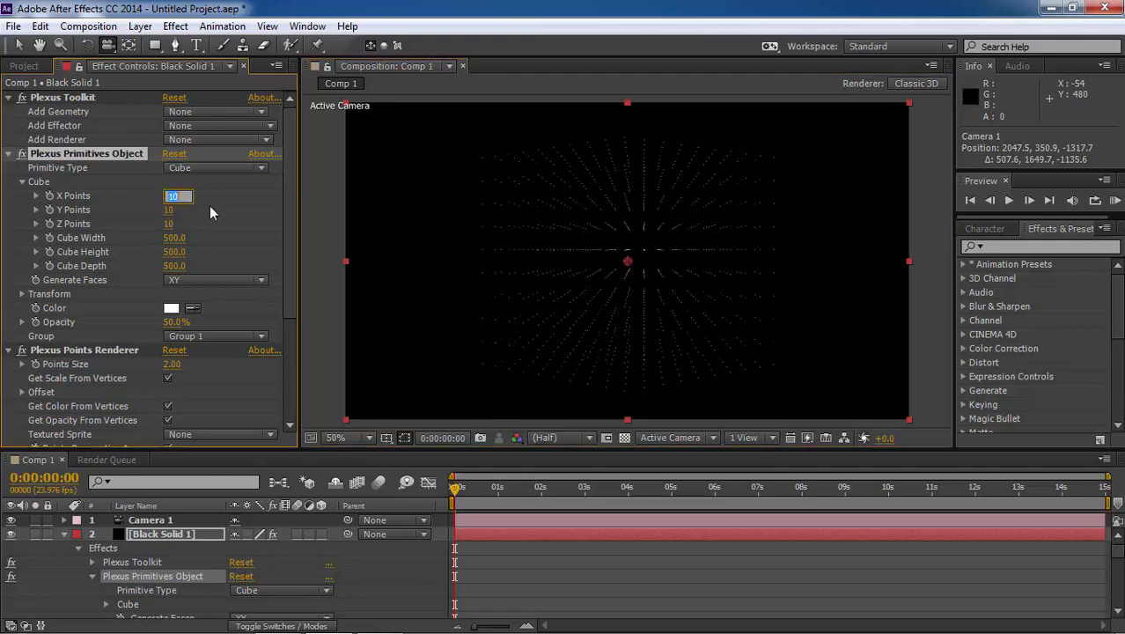
type("2")
key("Tab")
type("2")
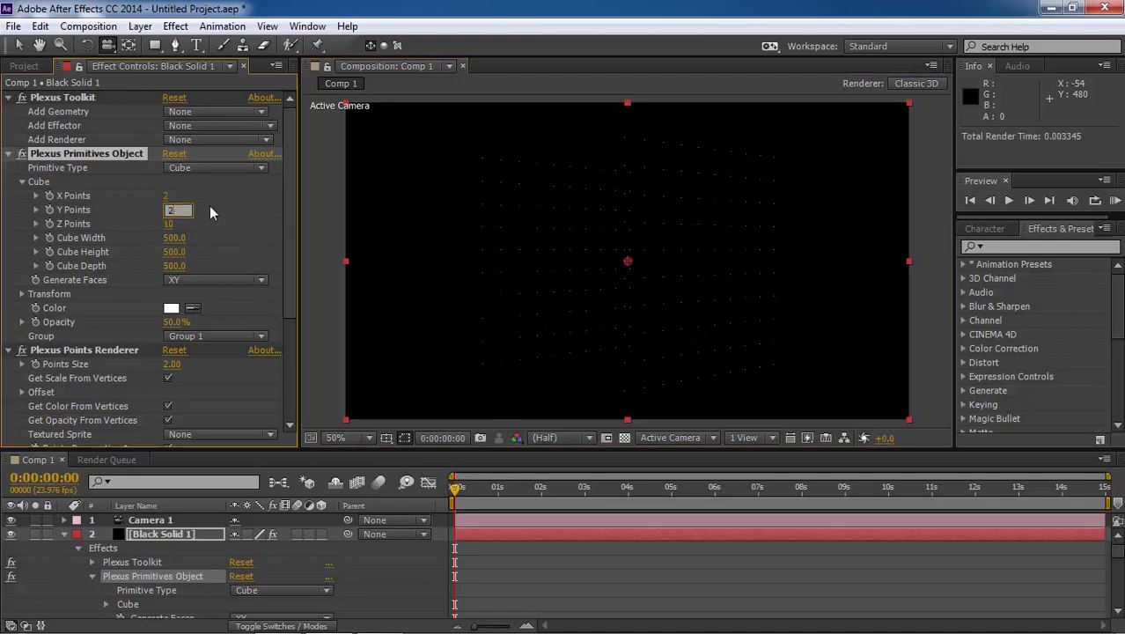
key("Tab")
type("2")
key("Return")
Set the Points Size of the Plexus Points Renderer to 8
left_click(173, 363)
type("8")
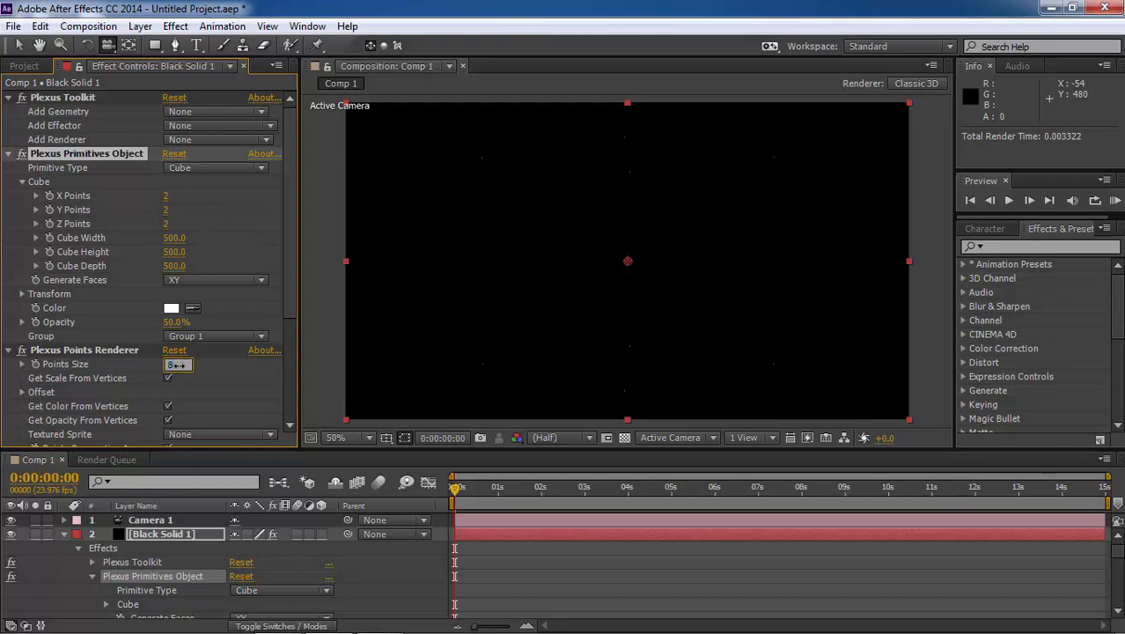
key("Return")
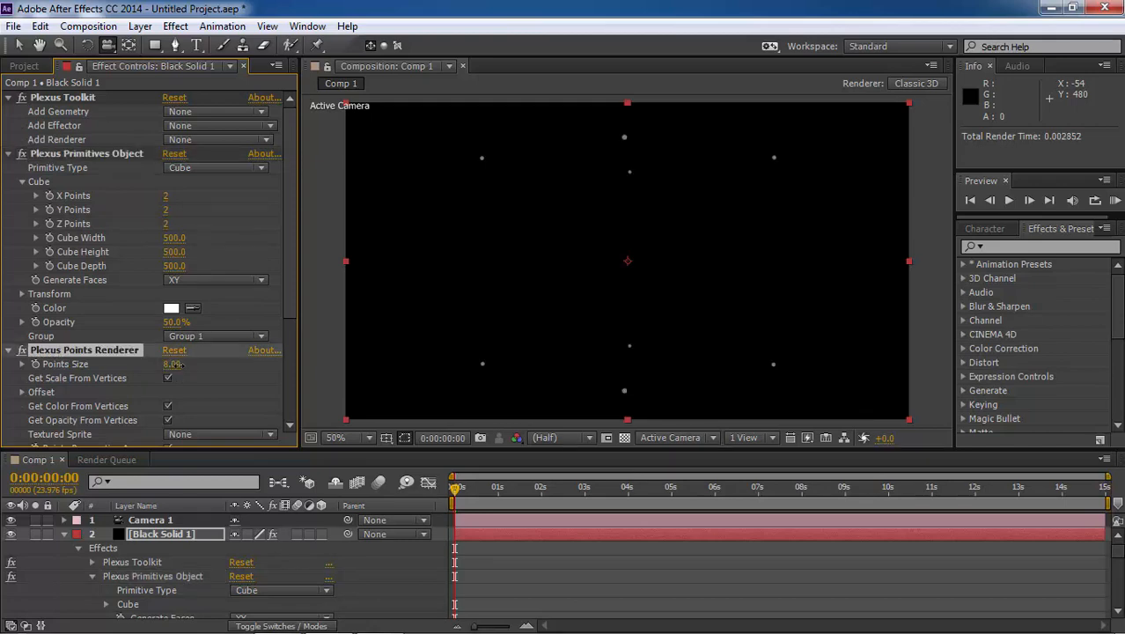
mouse_move(655, 277)
left_mouse_down()
mouse_move(648, 291)
mouse_move(678, 275)
left_mouse_up()
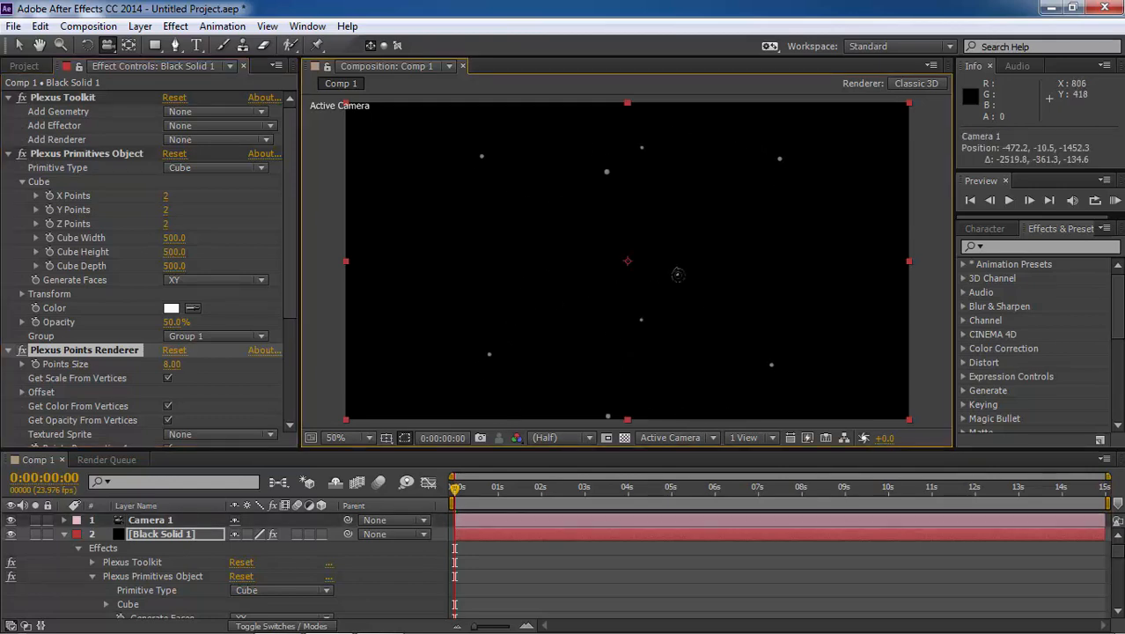
Set the Plexus cube's width, height and depth to 300 each
left_click(174, 238)
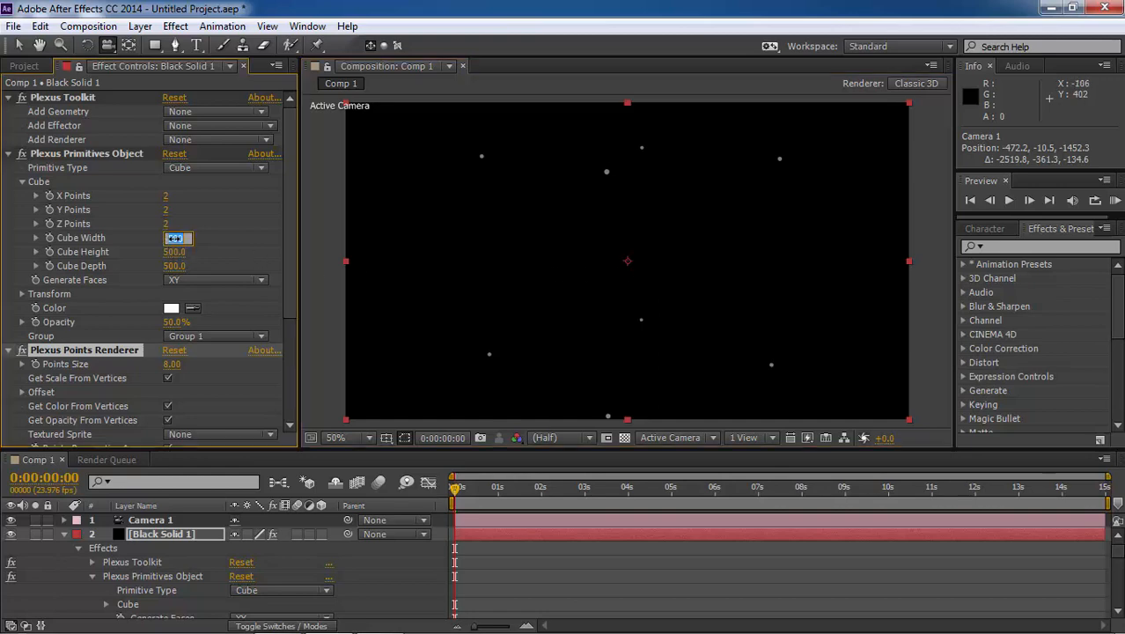
type("300")
key("Tab")
type("300")
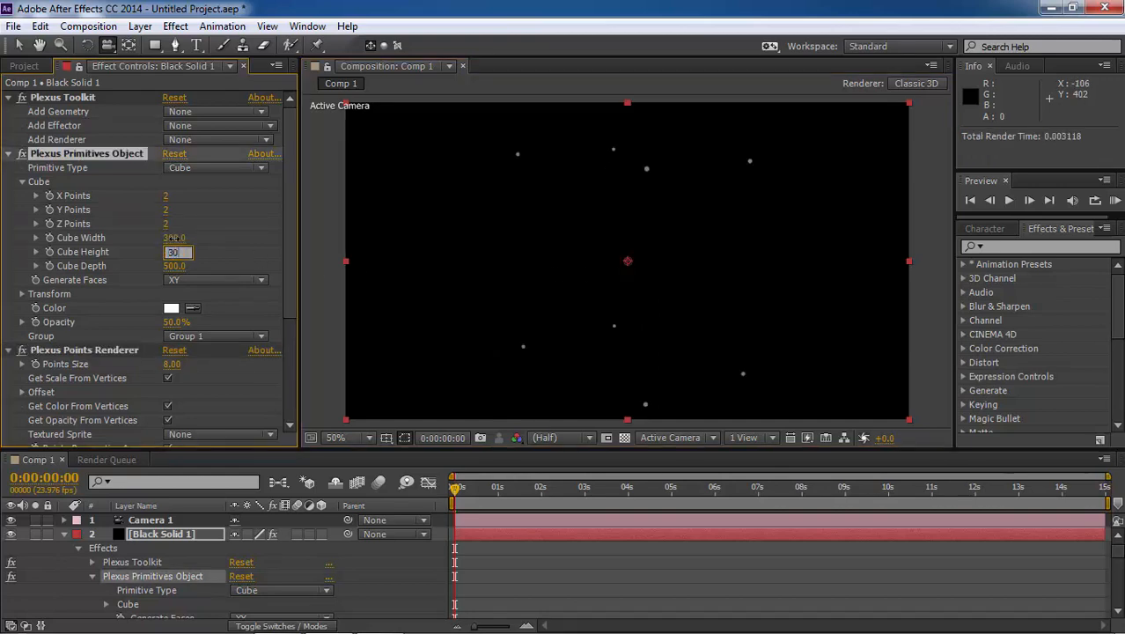
key("Tab")
type("300")
key("Return")
left_click_drag(594, 234, 555, 259)
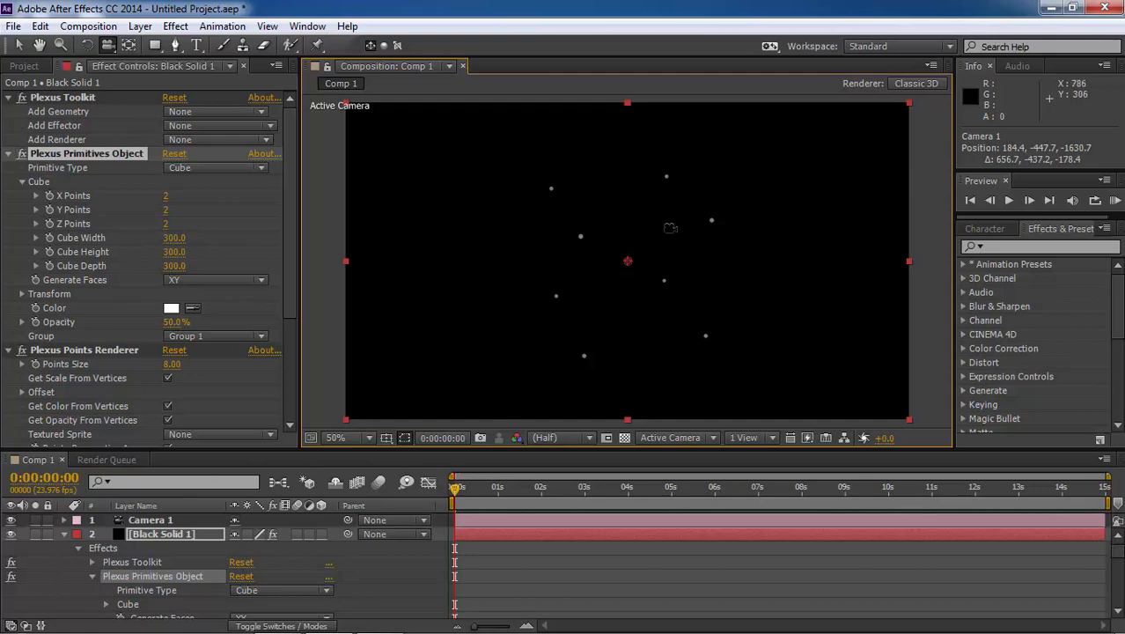
Add a Lines renderer to the Plexus effect
left_click(249, 141)
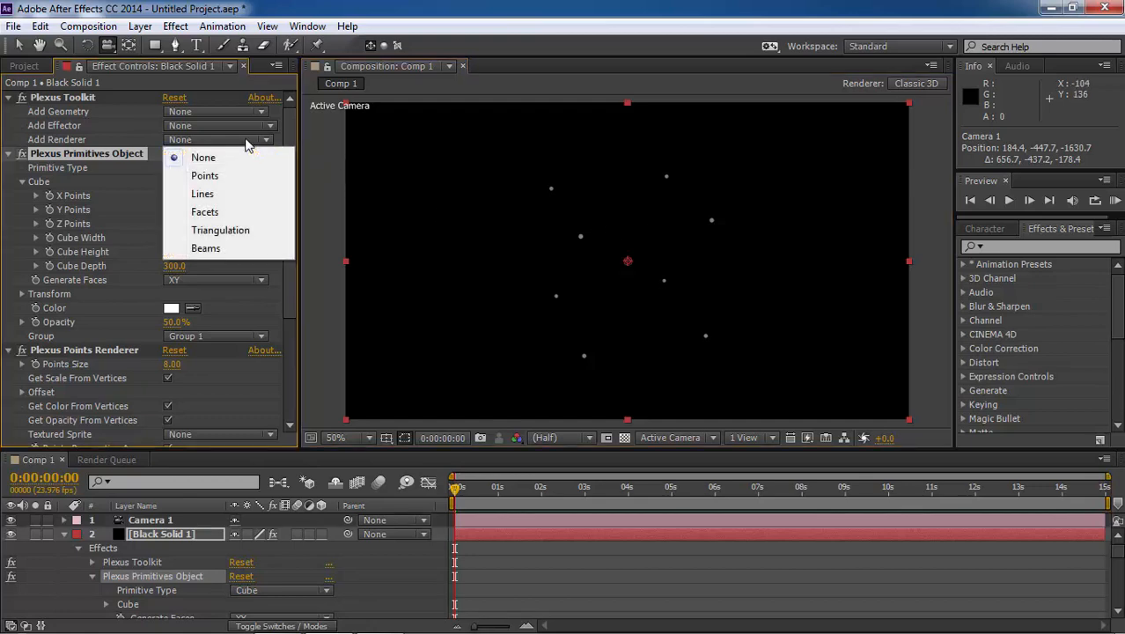
left_click(226, 194)
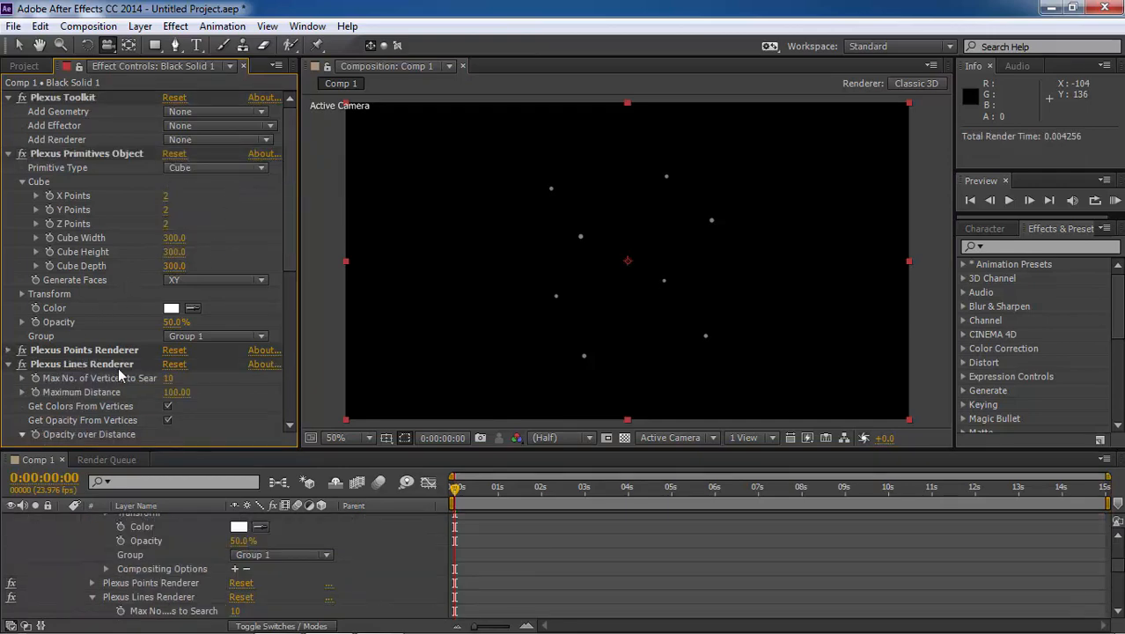
scroll(119, 376, "down", 2)
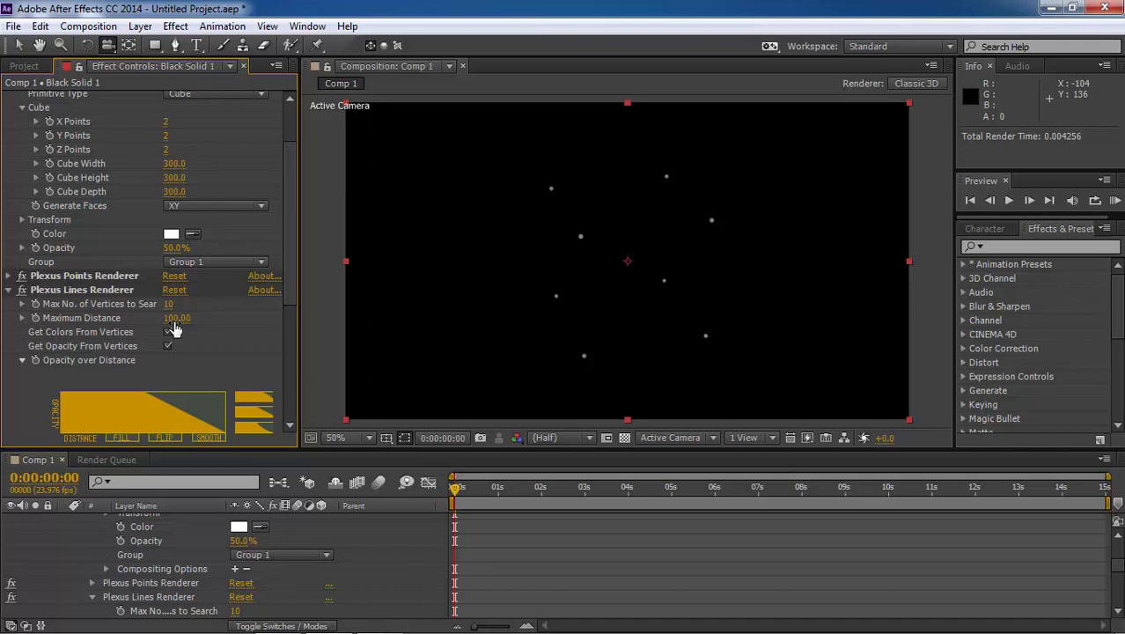
Try raising the Lines Renderer's Maximum Distance to 533 and inspect the cube's connecting lines from another angle
left_click_drag(176, 318, 462, 315)
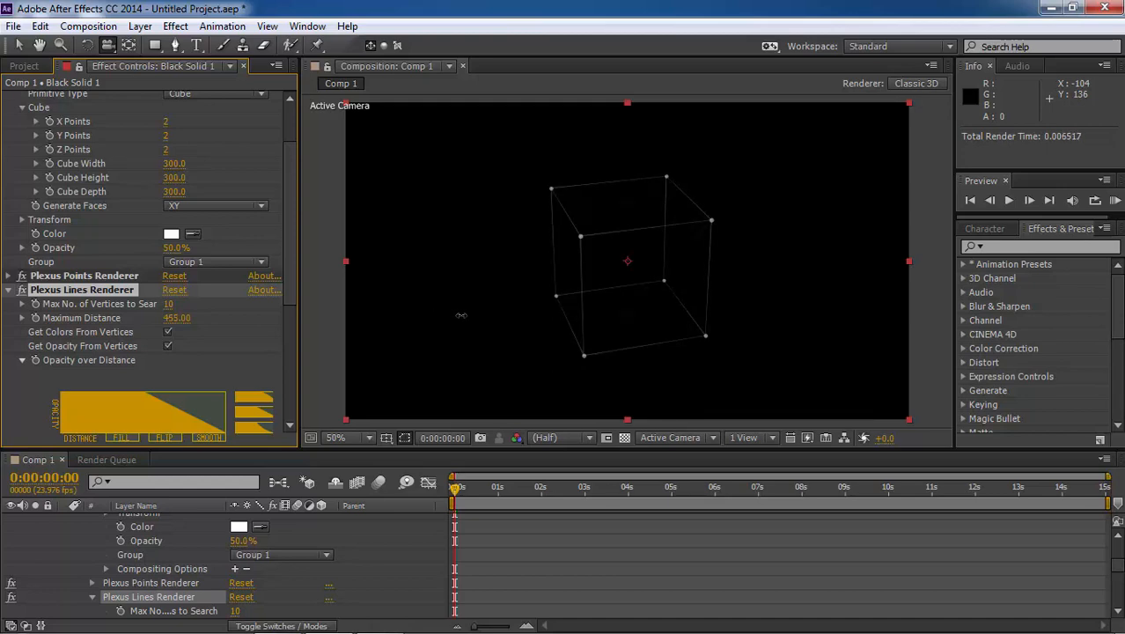
left_click_drag(461, 315, 524, 315)
left_click_drag(586, 296, 678, 292)
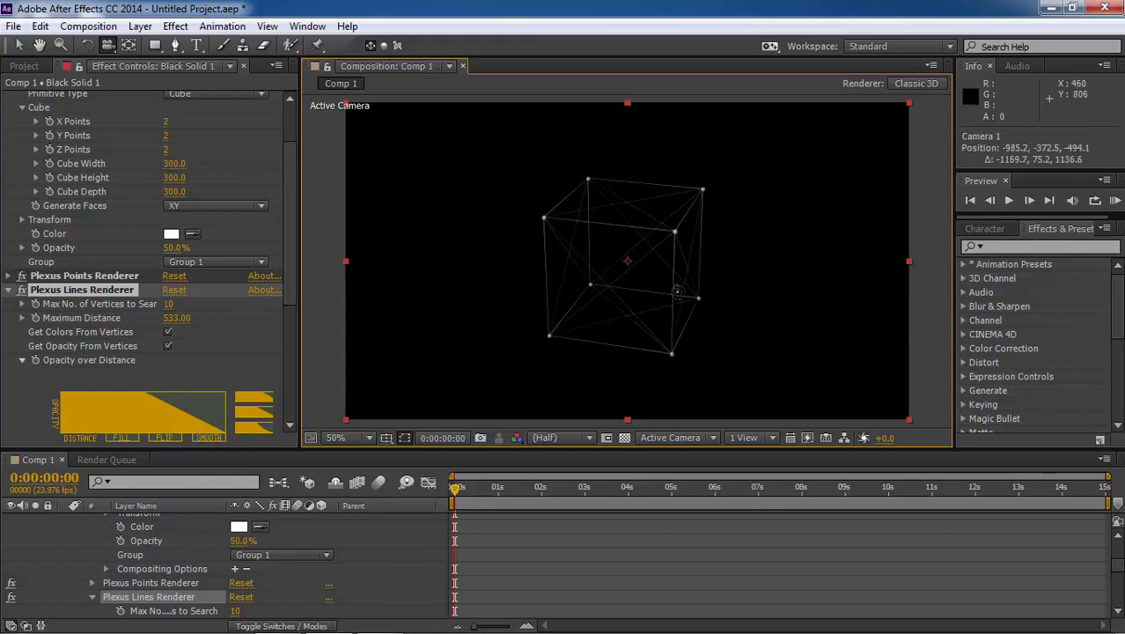
Set the Maximum Distance of the Plexus Lines Renderer to 435
left_click(176, 319)
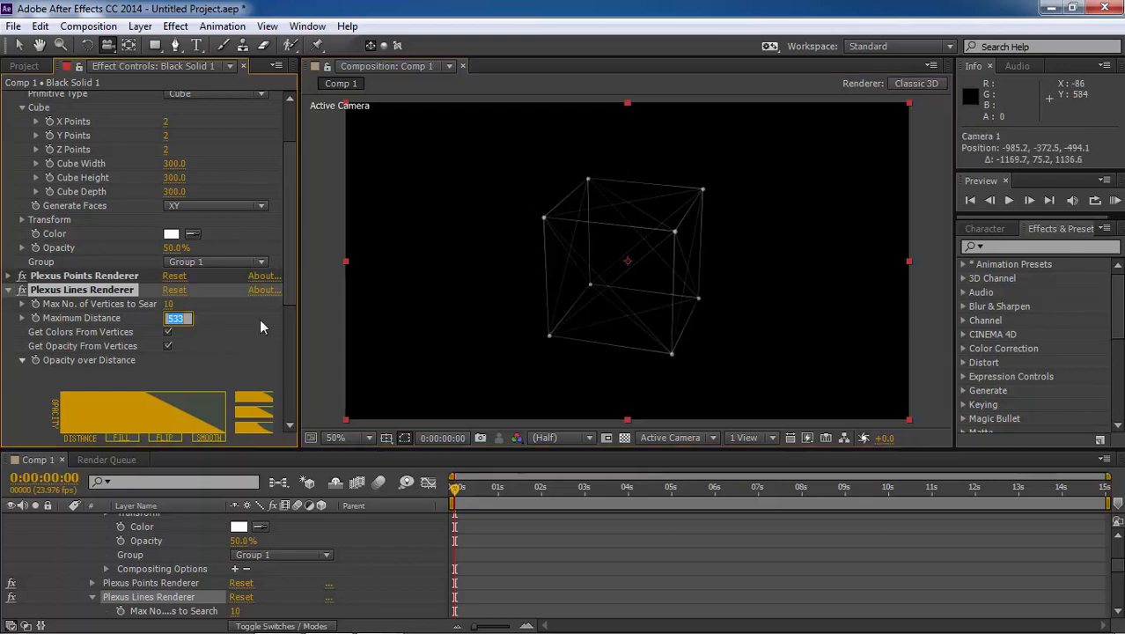
type("435")
key("Return")
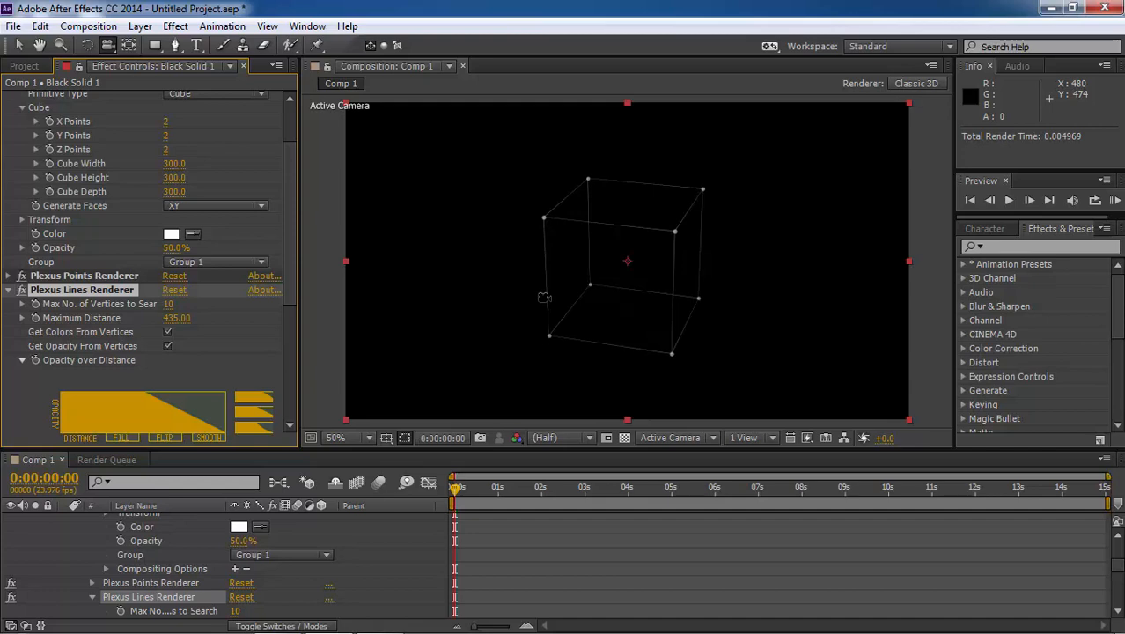
Add a Facets renderer to the Plexus effect and set its Maximum Distance to 659
left_click_drag(545, 298, 459, 286)
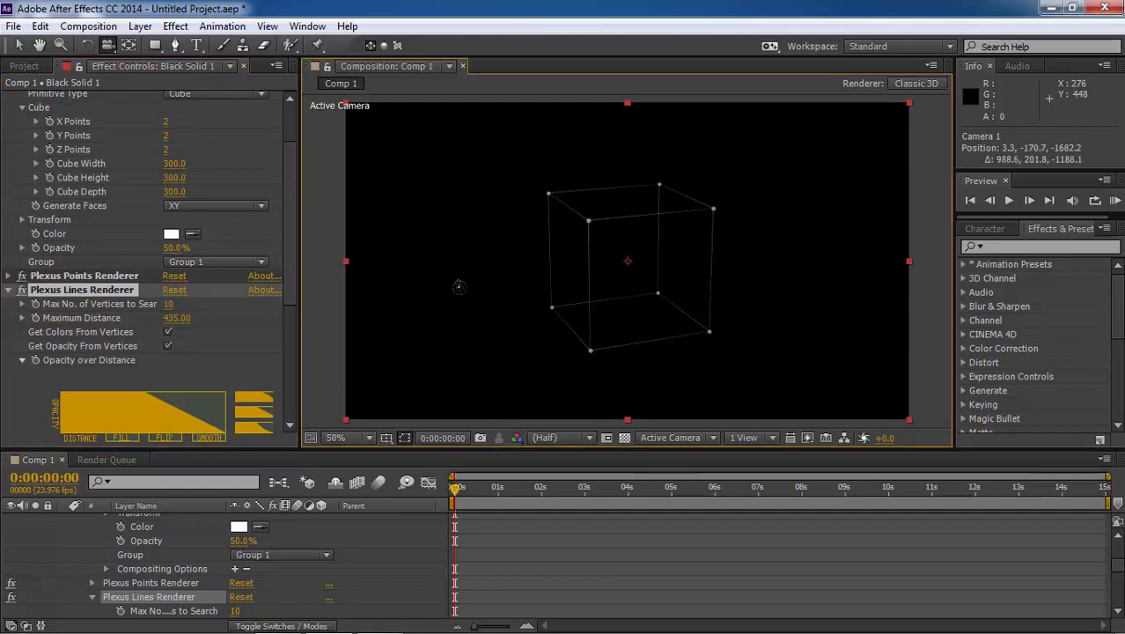
scroll(219, 243, "up", 3)
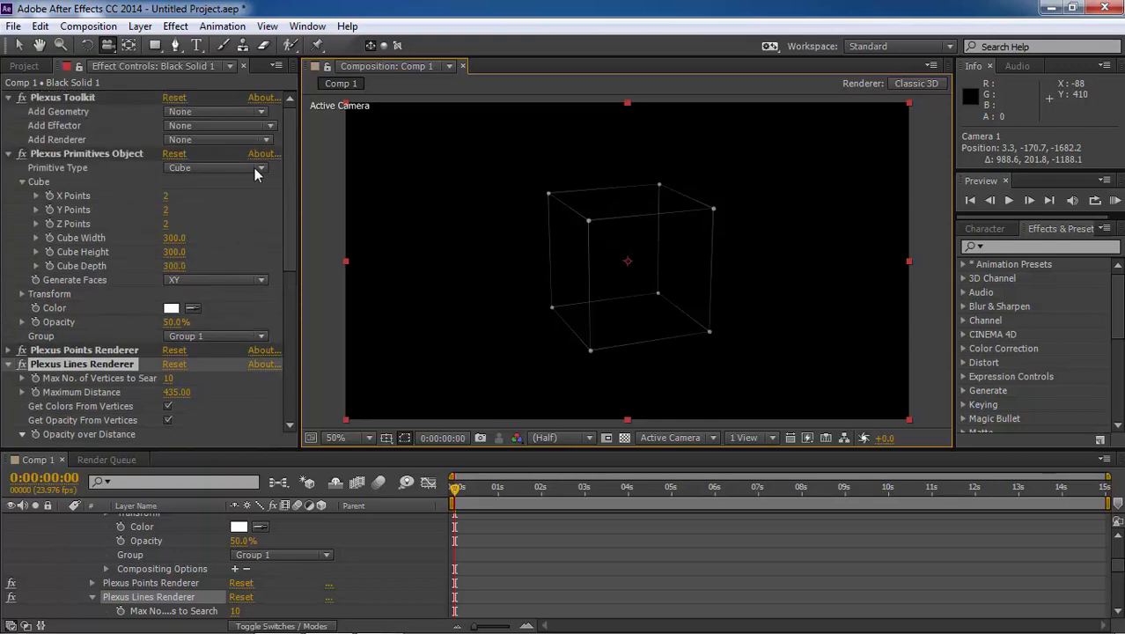
left_click(246, 141)
left_click(237, 211)
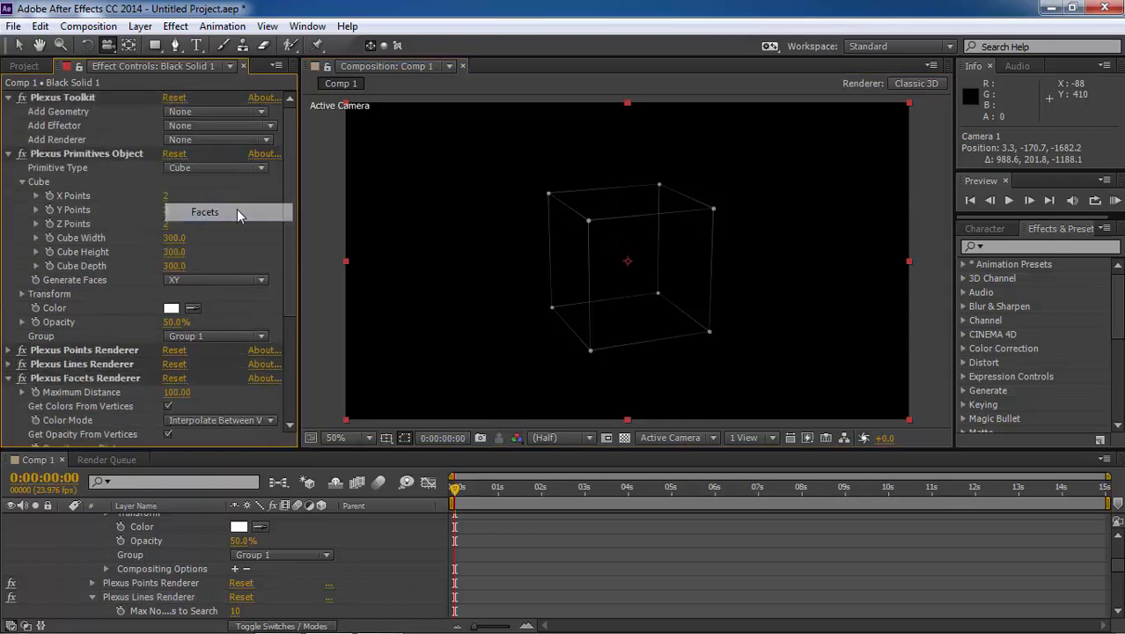
scroll(236, 208, "down", 2)
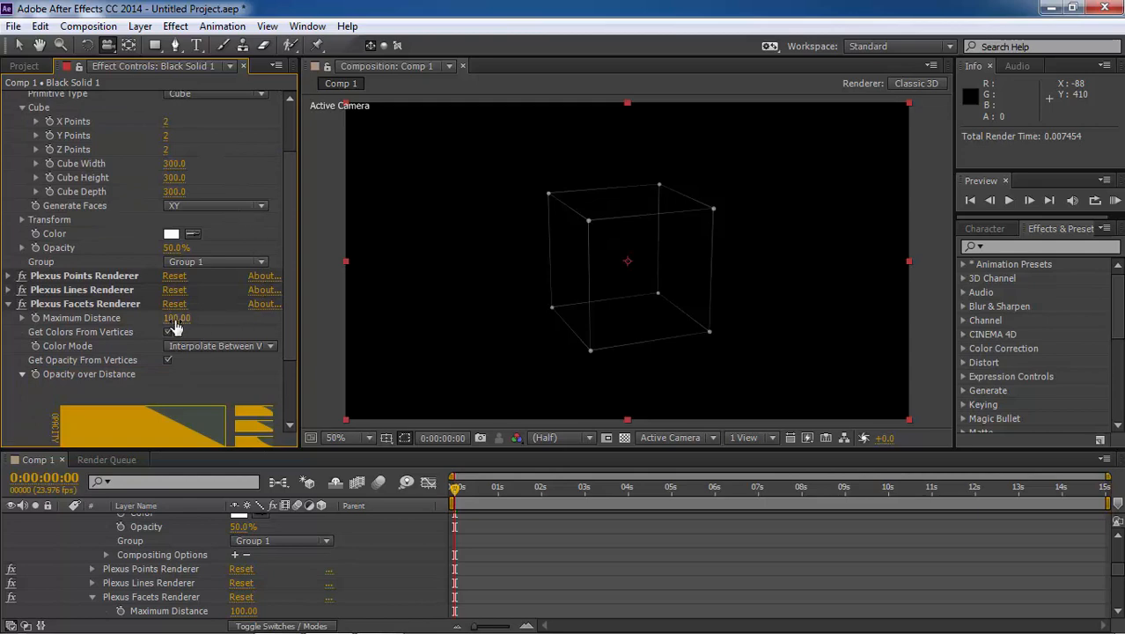
left_click_drag(176, 325, 634, 318)
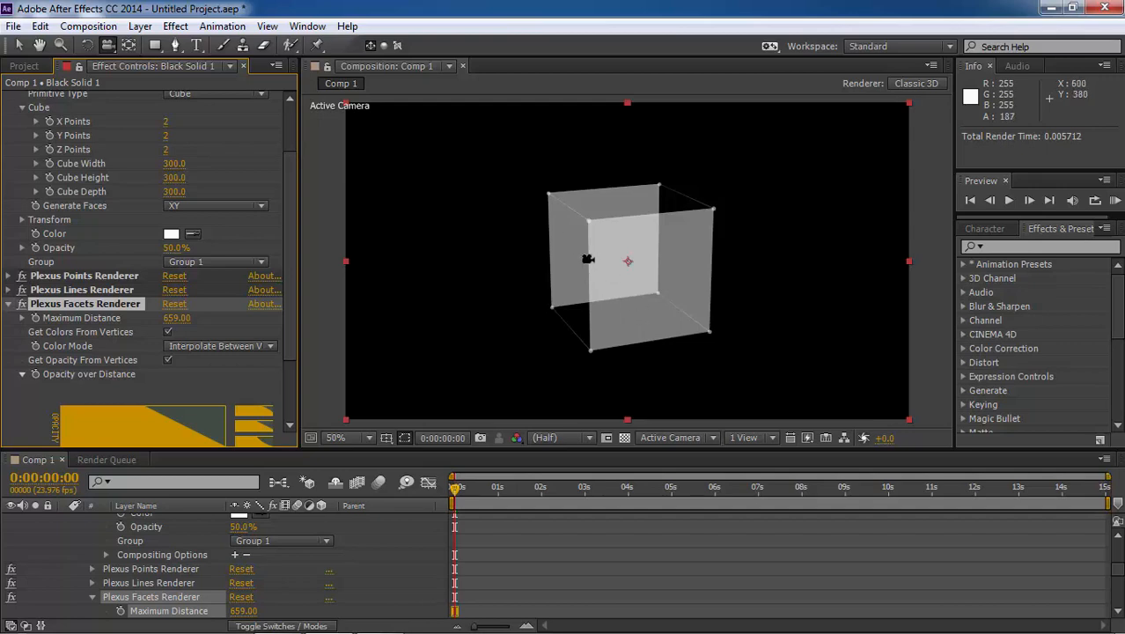
left_click_drag(572, 261, 609, 276)
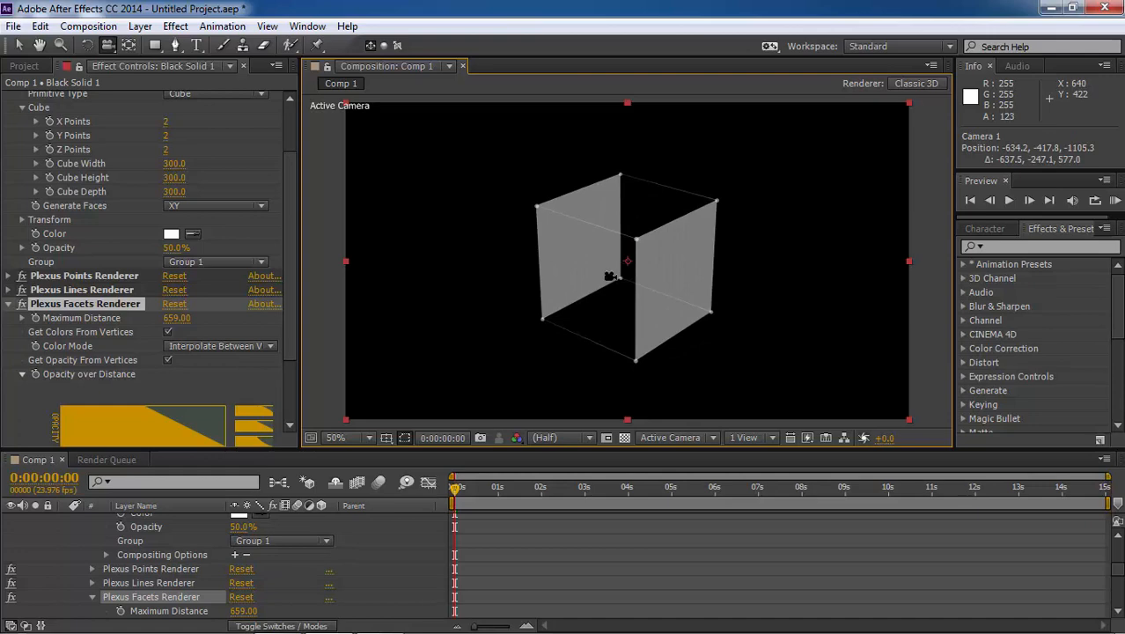
Try the XZ and YZ options for the cube's Generate Faces setting and return it to XY
scroll(176, 278, "up", 3)
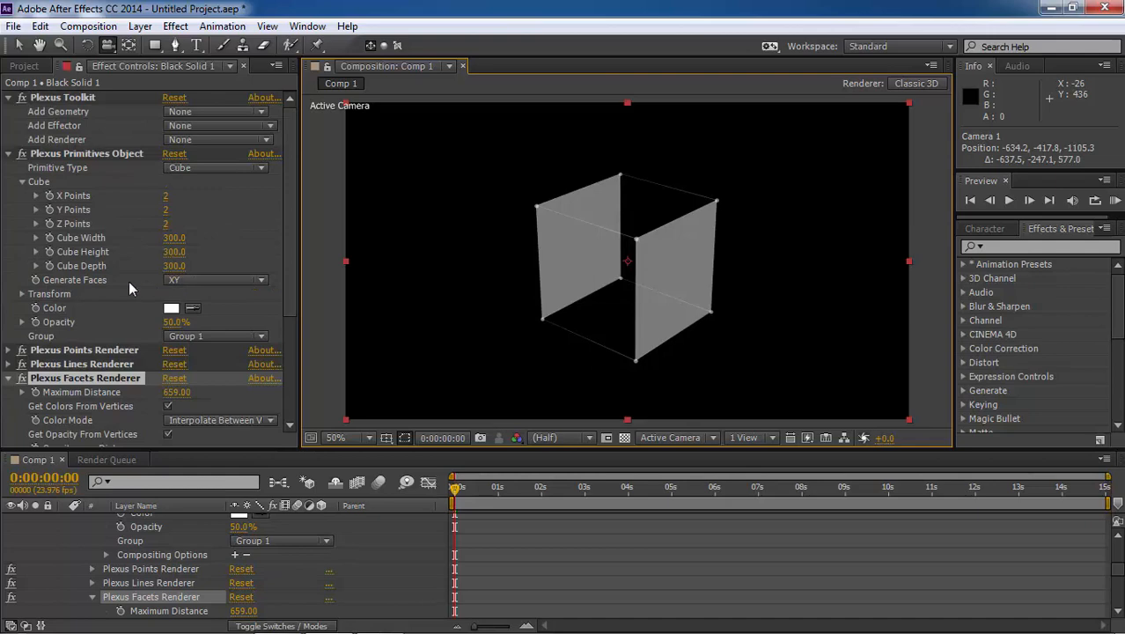
left_click(217, 280)
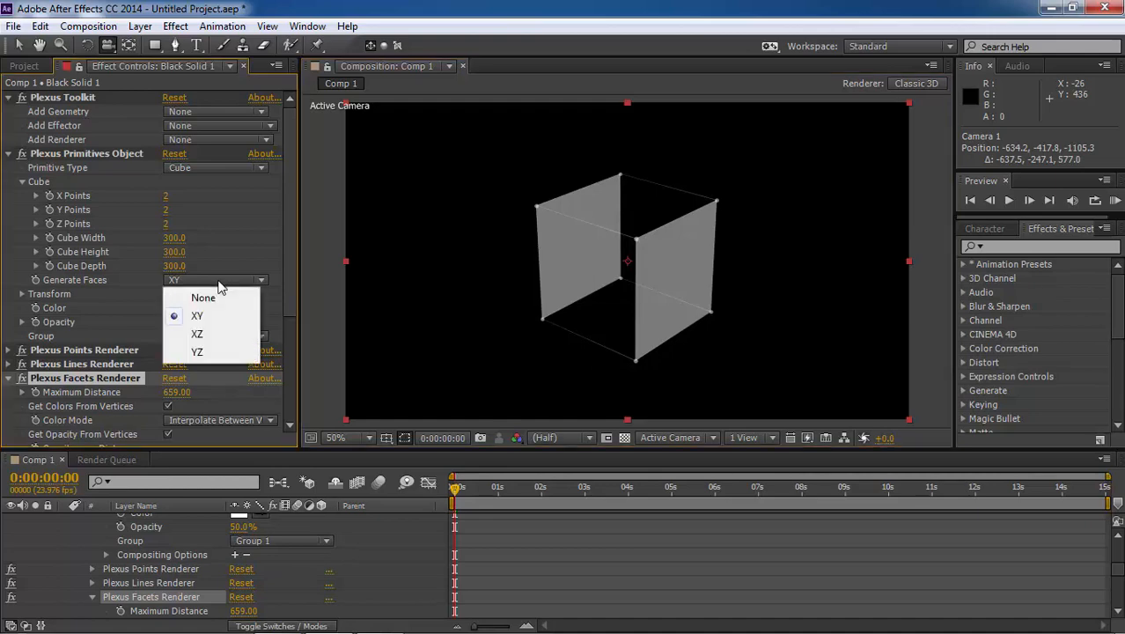
left_click(201, 334)
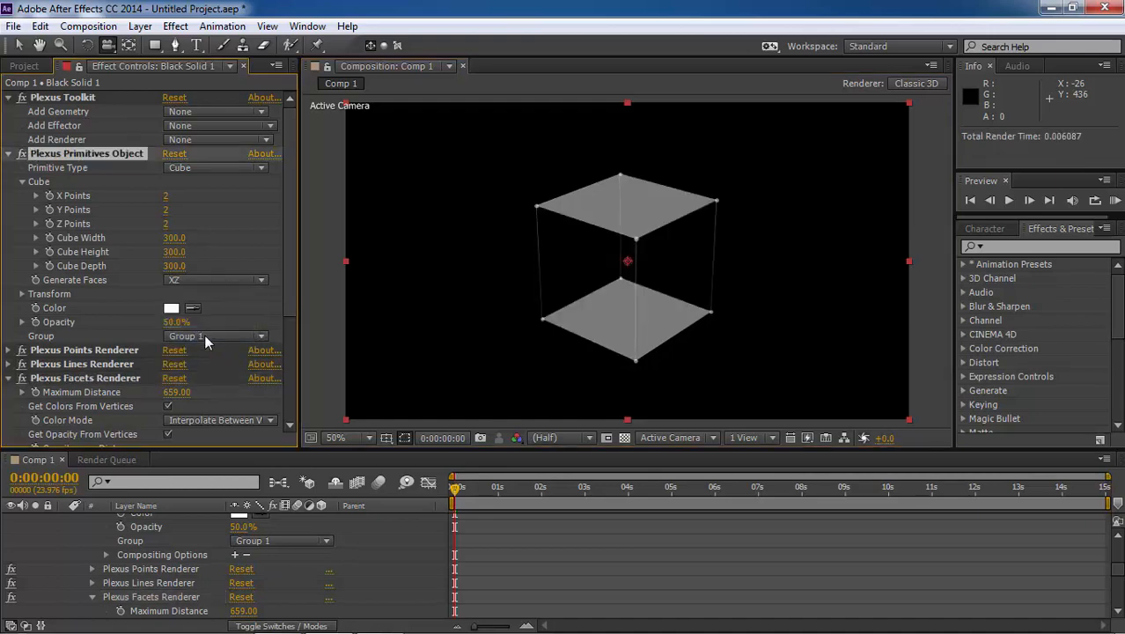
left_click(214, 279)
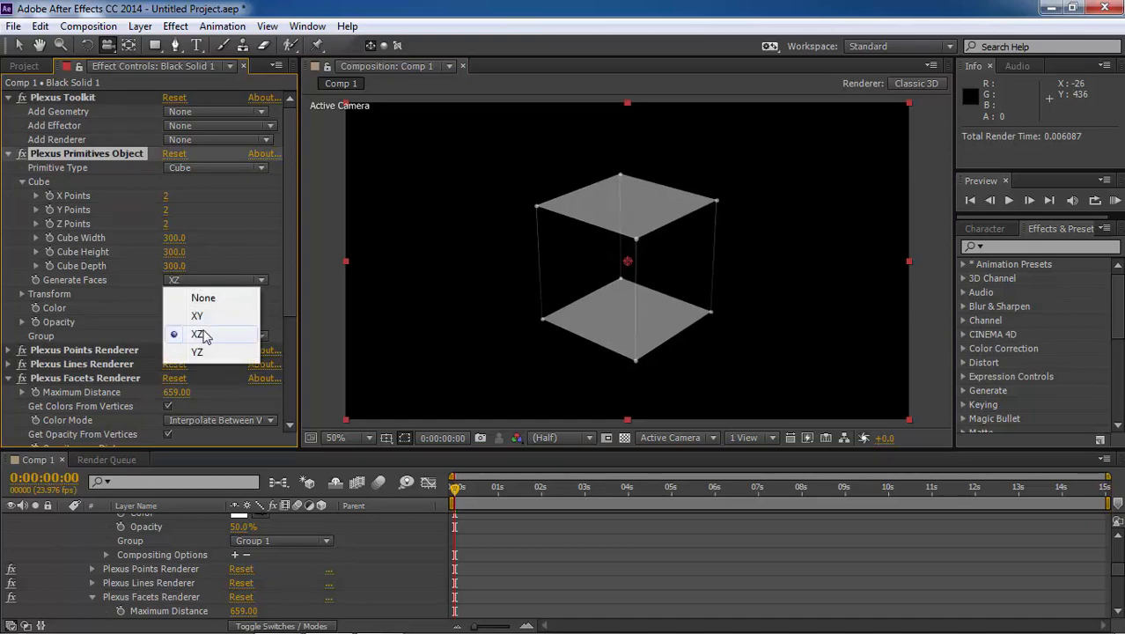
left_click(200, 350)
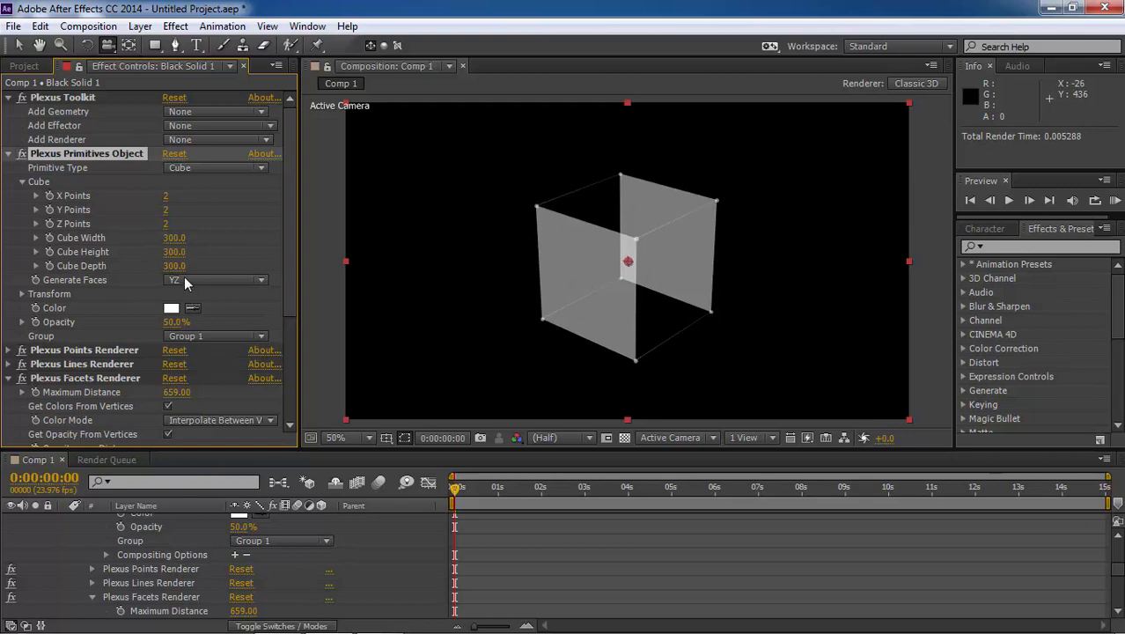
left_click(184, 277)
left_click(192, 319)
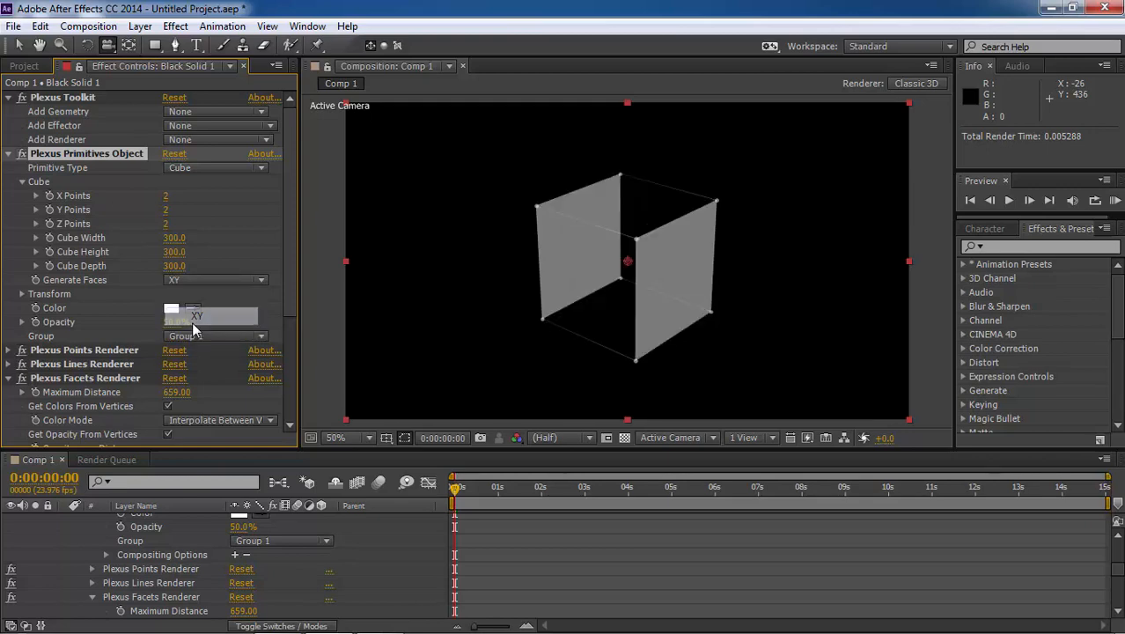
left_click(189, 281)
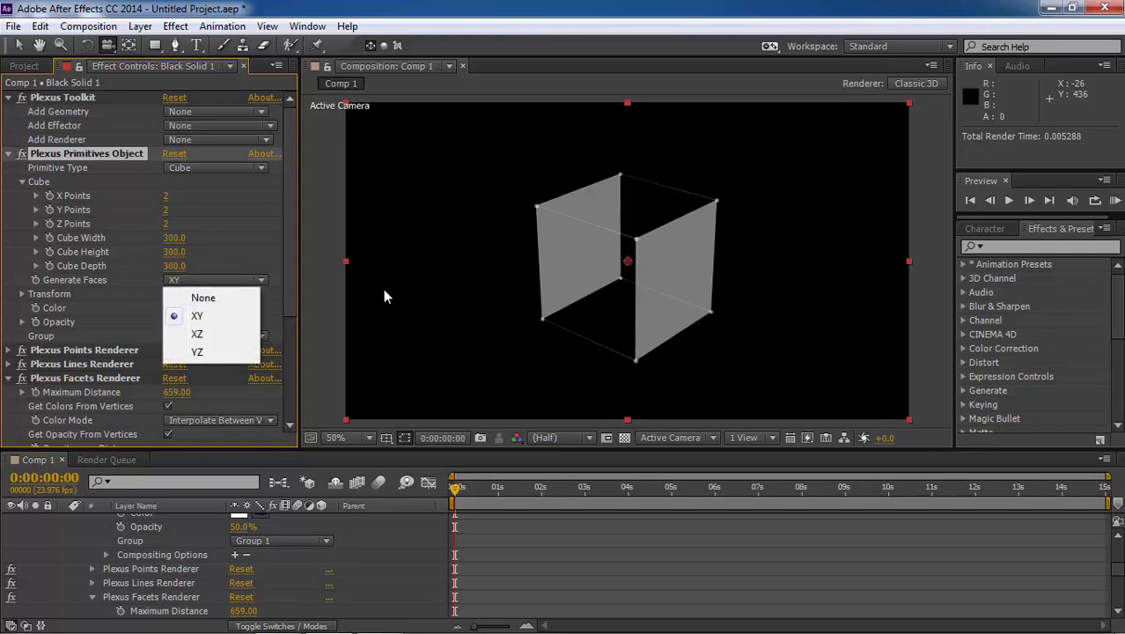
left_click(469, 262)
mouse_move(467, 256)
left_mouse_down()
mouse_move(533, 221)
mouse_move(636, 244)
mouse_move(645, 261)
mouse_move(503, 272)
mouse_move(469, 258)
left_mouse_up()
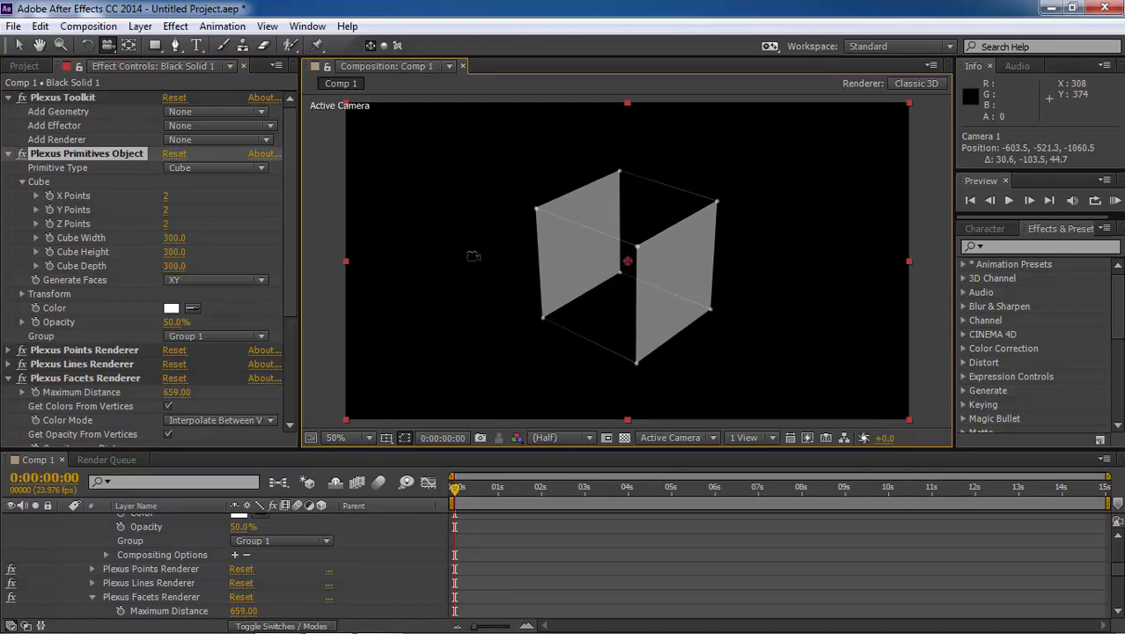
Delete the camera layer and the black solid layer from the composition
scroll(335, 539, "up", 5)
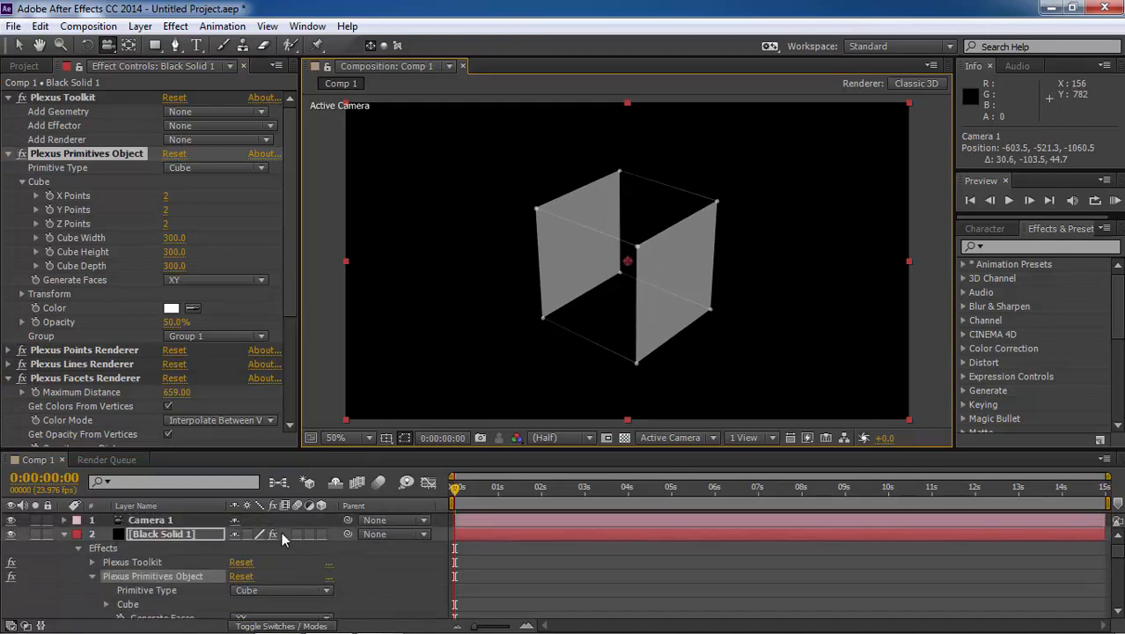
left_click(209, 530)
left_click(201, 520, "shift")
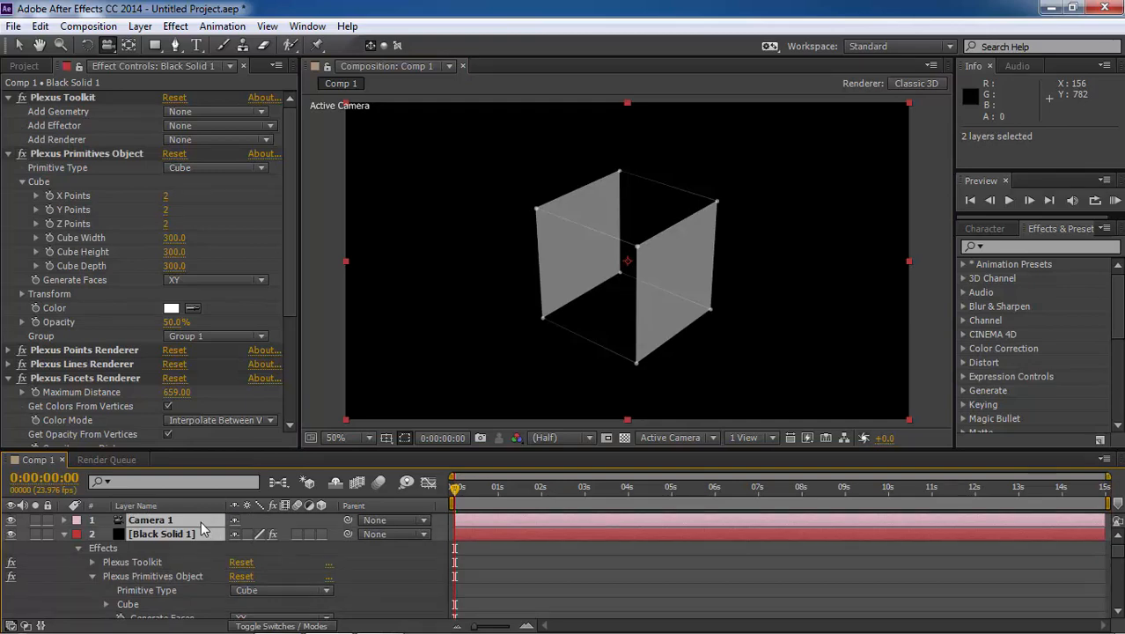
key("Delete")
Create a new black solid layer of 1366 × 768 px in the emptied composition
left_click(140, 25)
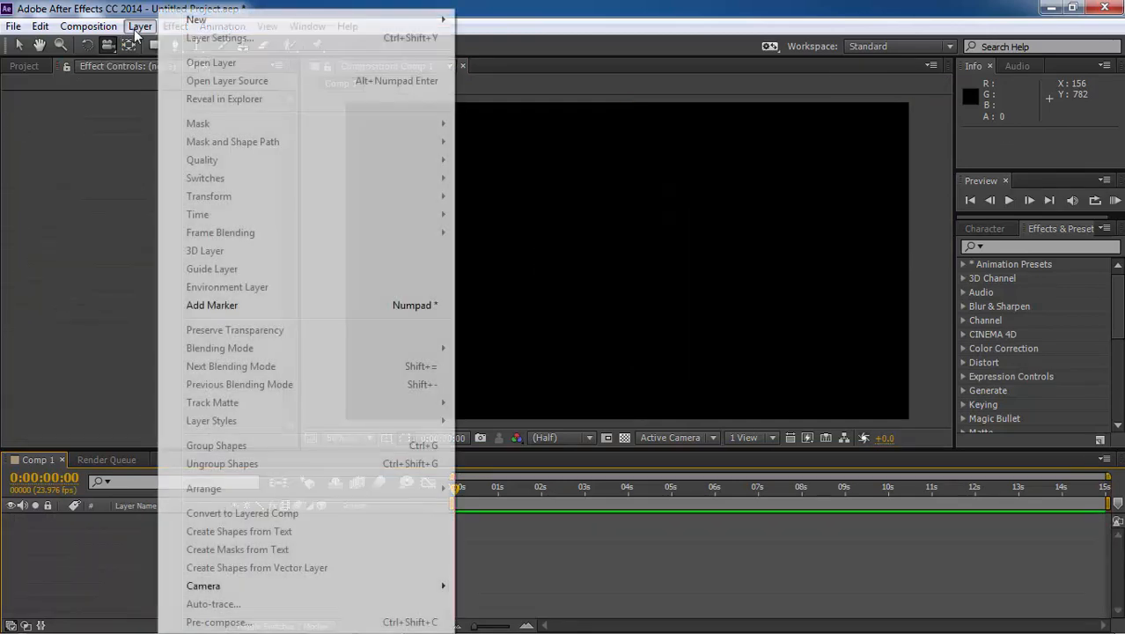
mouse_move(201, 21)
left_click(493, 38)
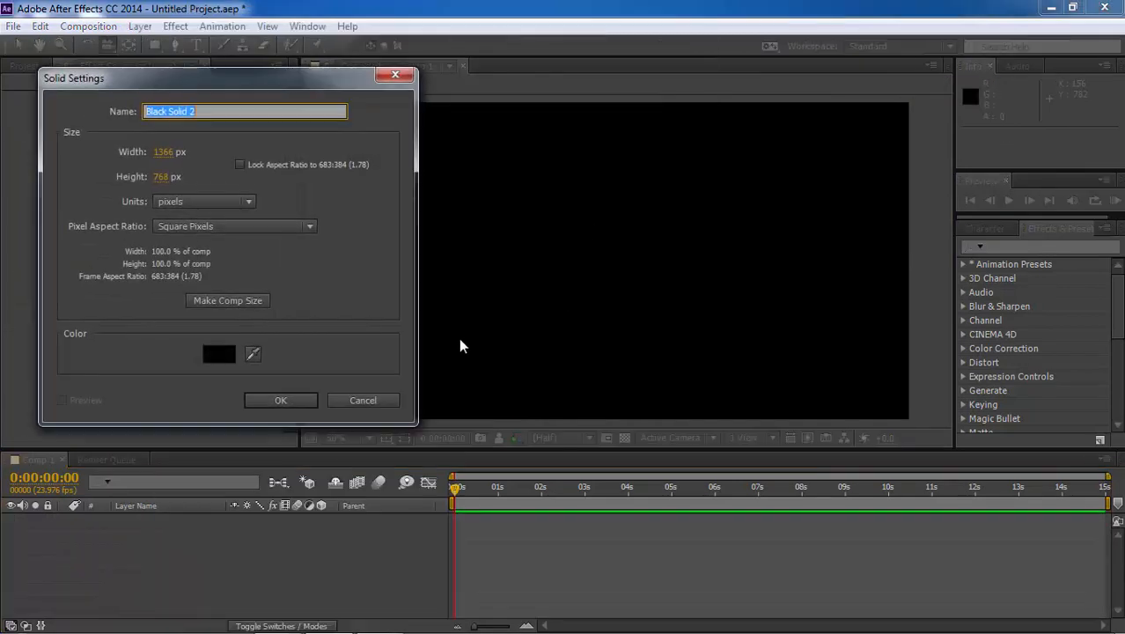
left_click(280, 400)
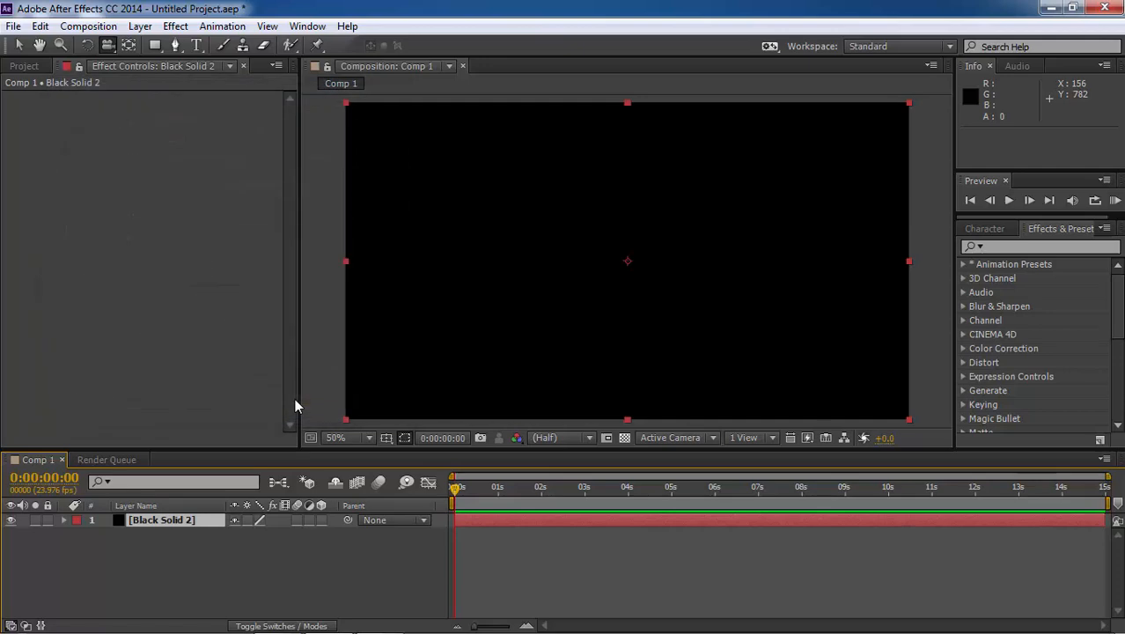
Apply the Rowbyte Plexus effect to the new solid and add a Primitives geometry object
left_click(172, 27)
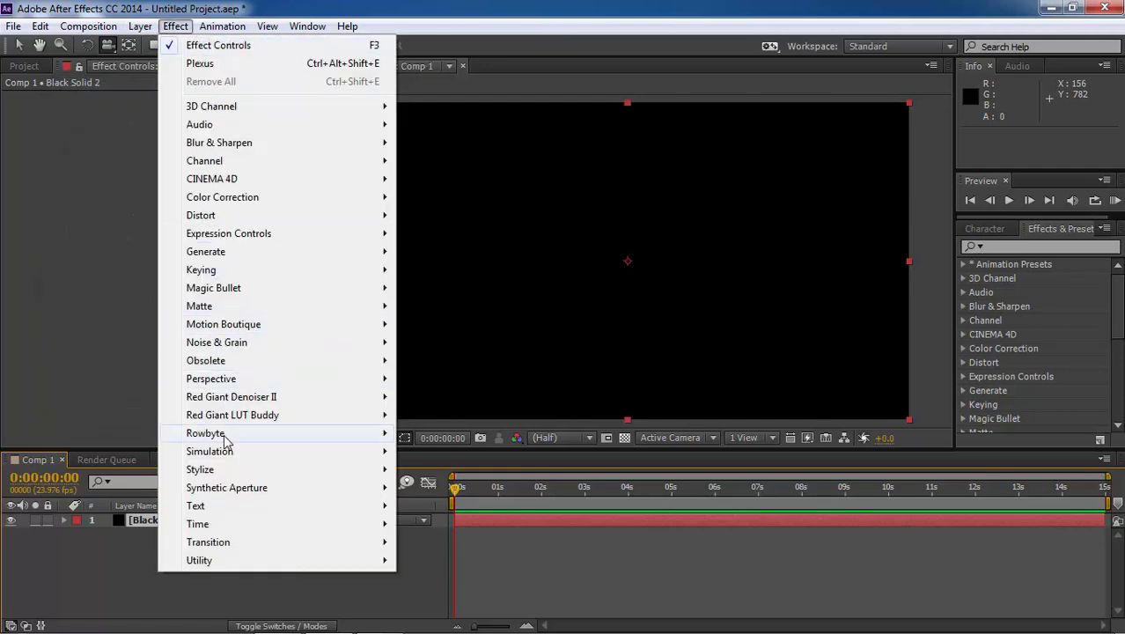
mouse_move(216, 433)
left_click(435, 433)
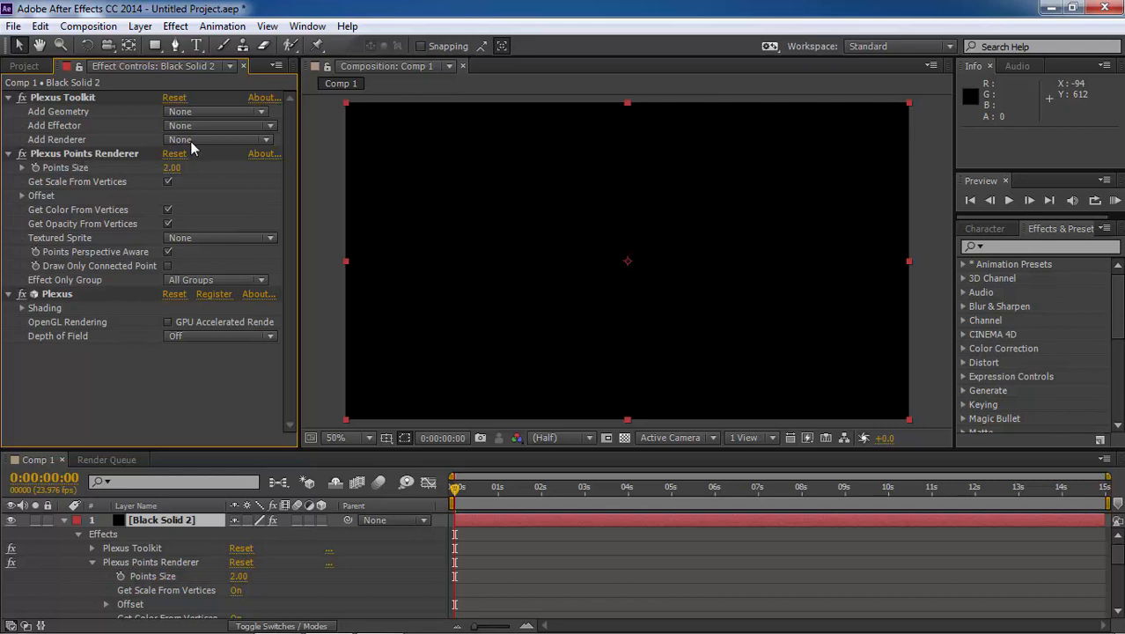
left_click(193, 111)
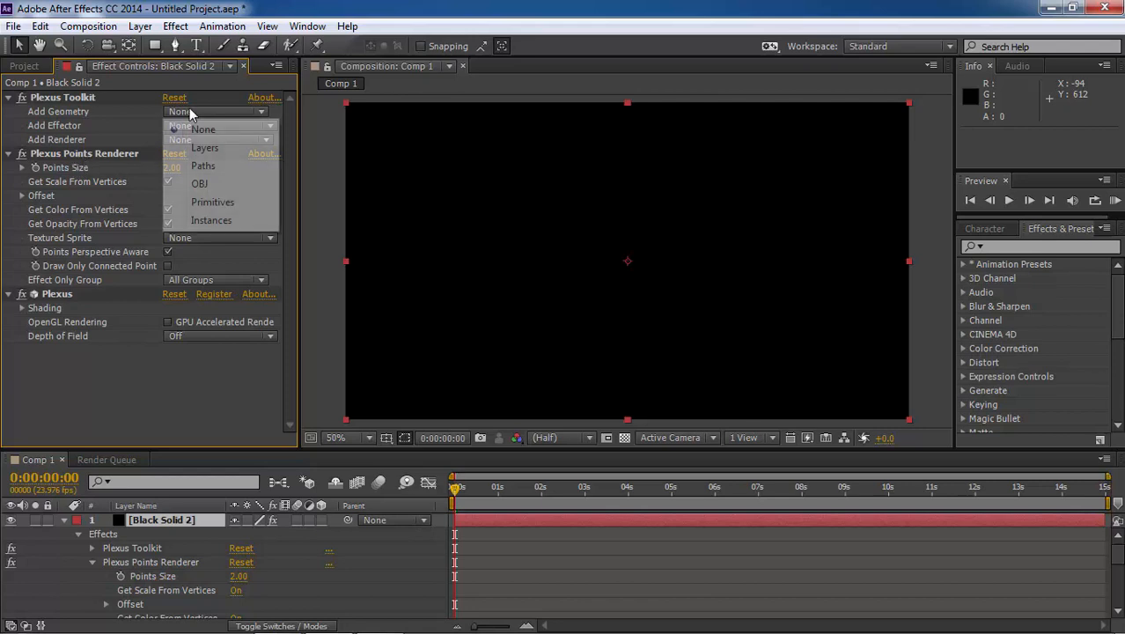
left_click(212, 202)
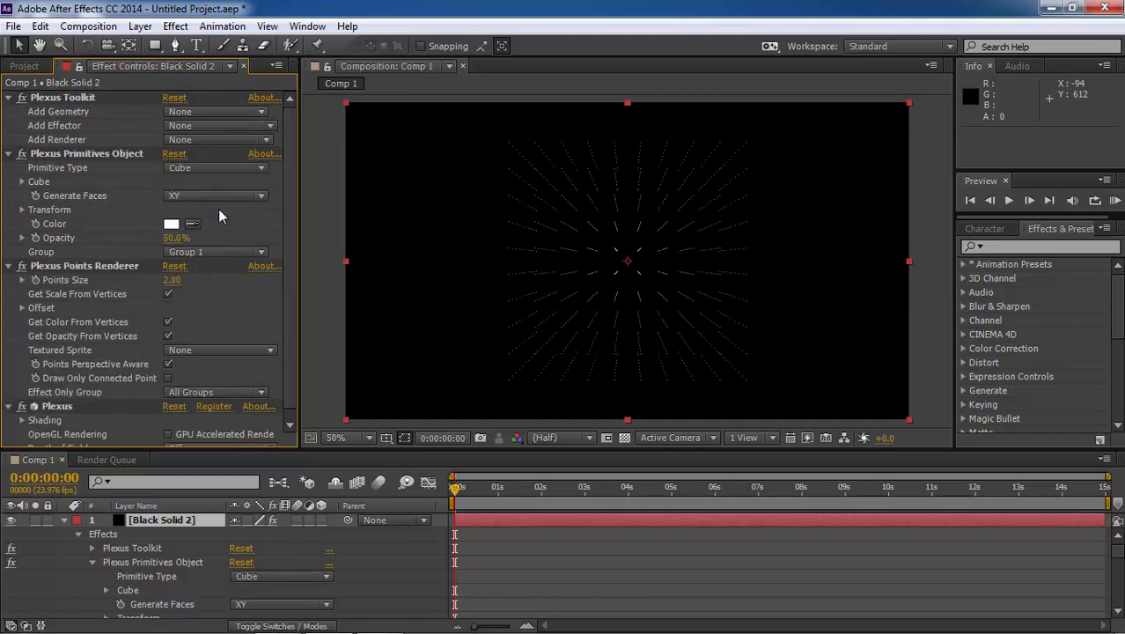
Set the Plexus cube's width to 1240 and height to 792, and increase its depth
left_click(22, 181)
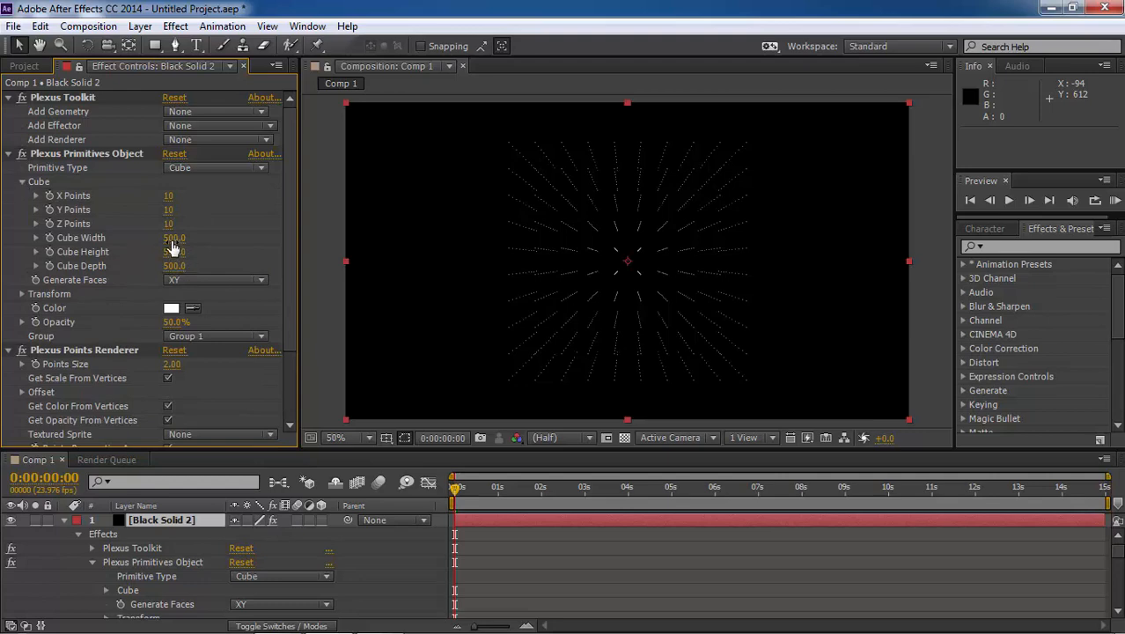
left_click_drag(174, 238, 781, 240)
left_click_drag(175, 251, 419, 262)
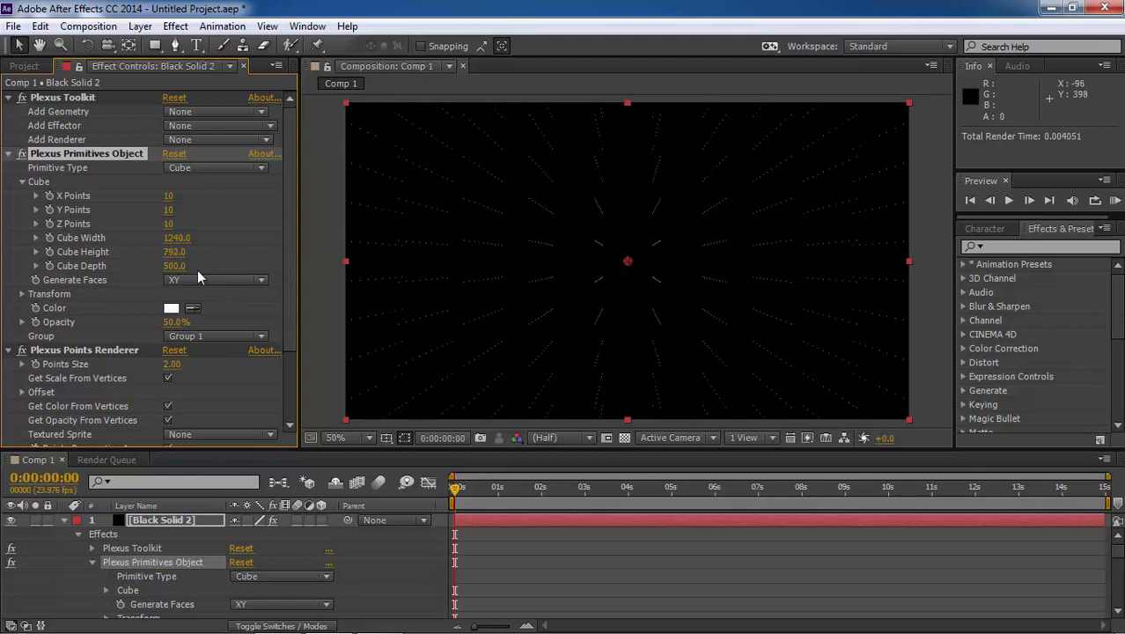
left_click_drag(175, 266, 314, 270)
left_click(8, 154)
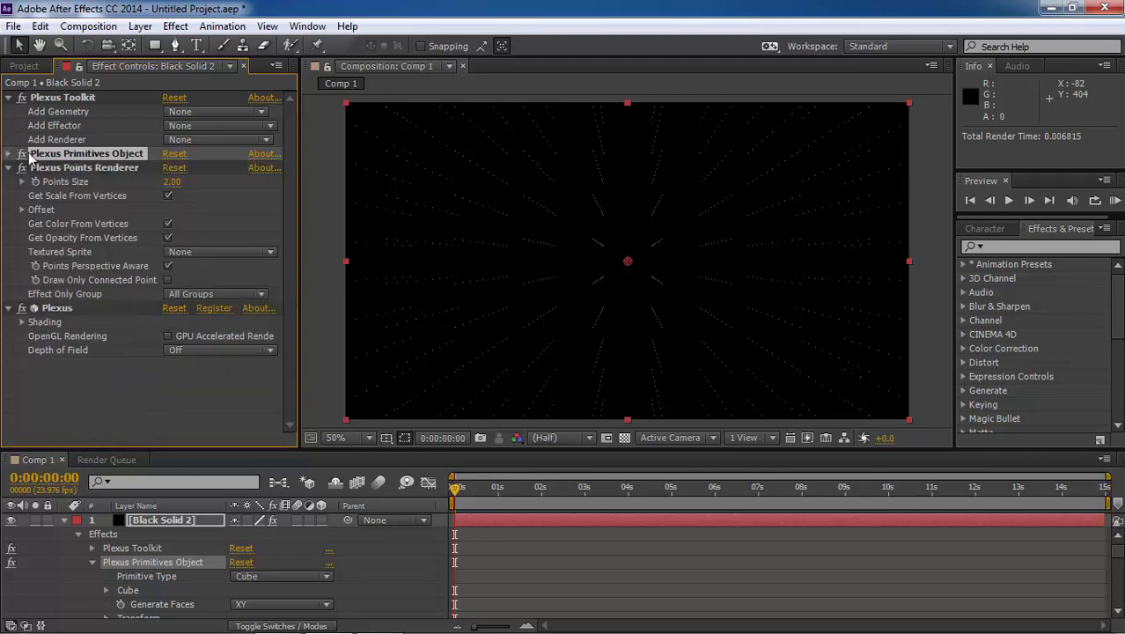
Add a Lines renderer to the new solid's Plexus effect and collapse its settings
left_click(207, 139)
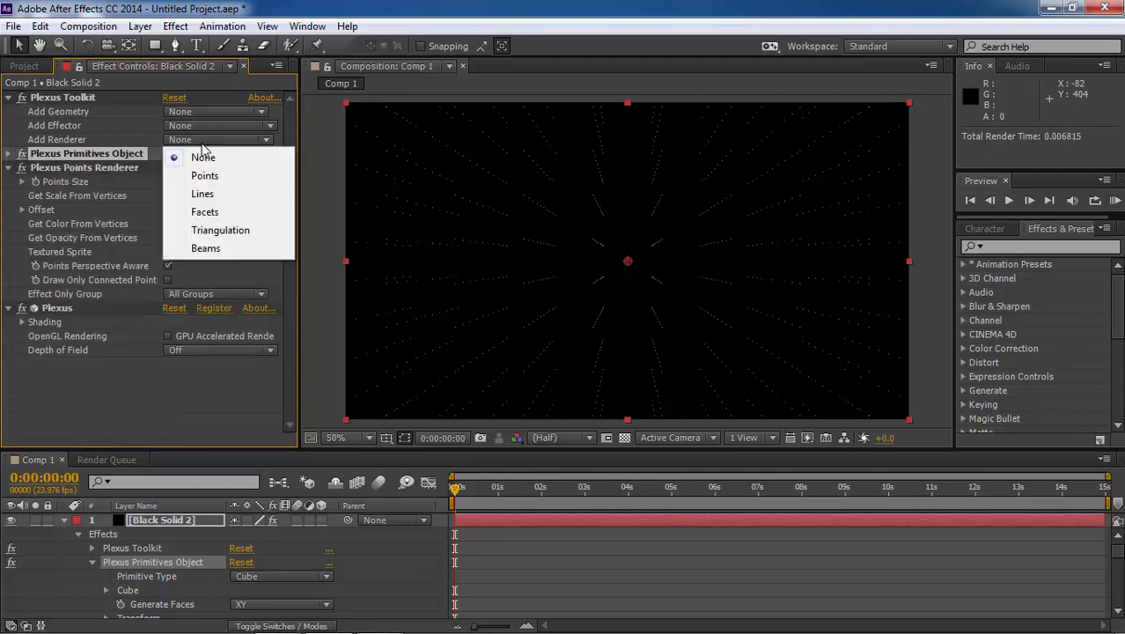
left_click(204, 196)
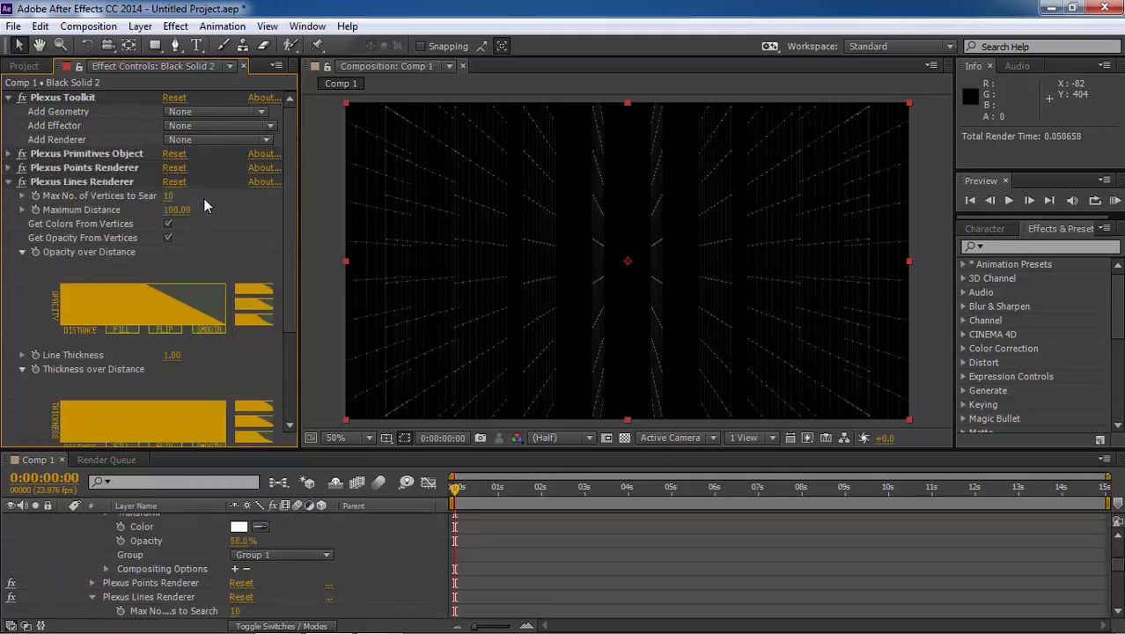
left_click(8, 181)
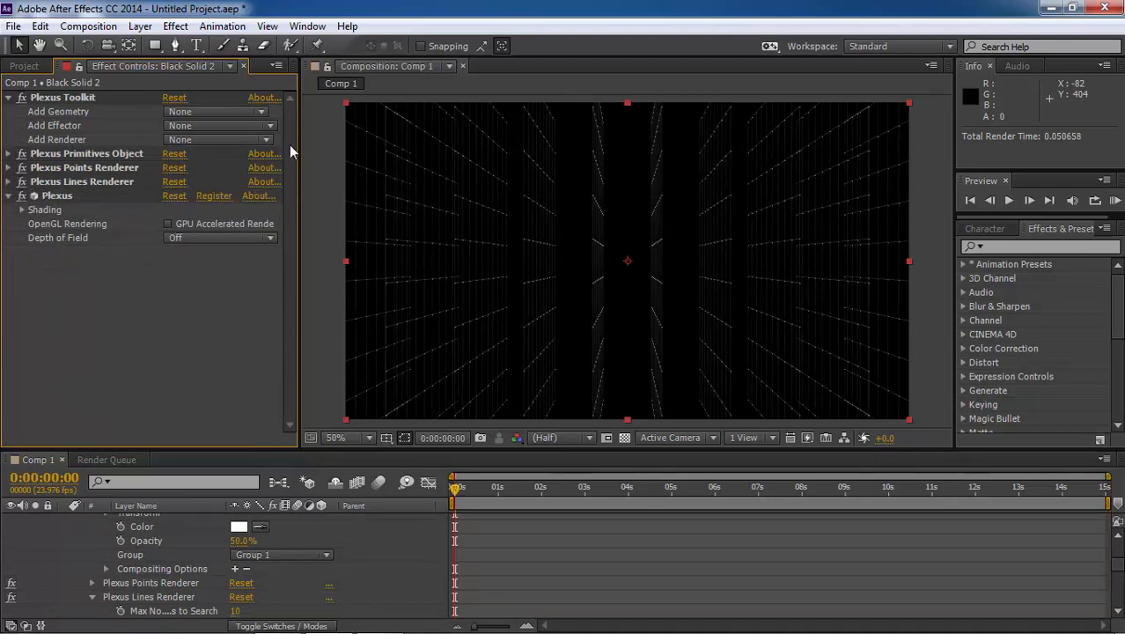
left_click(209, 141)
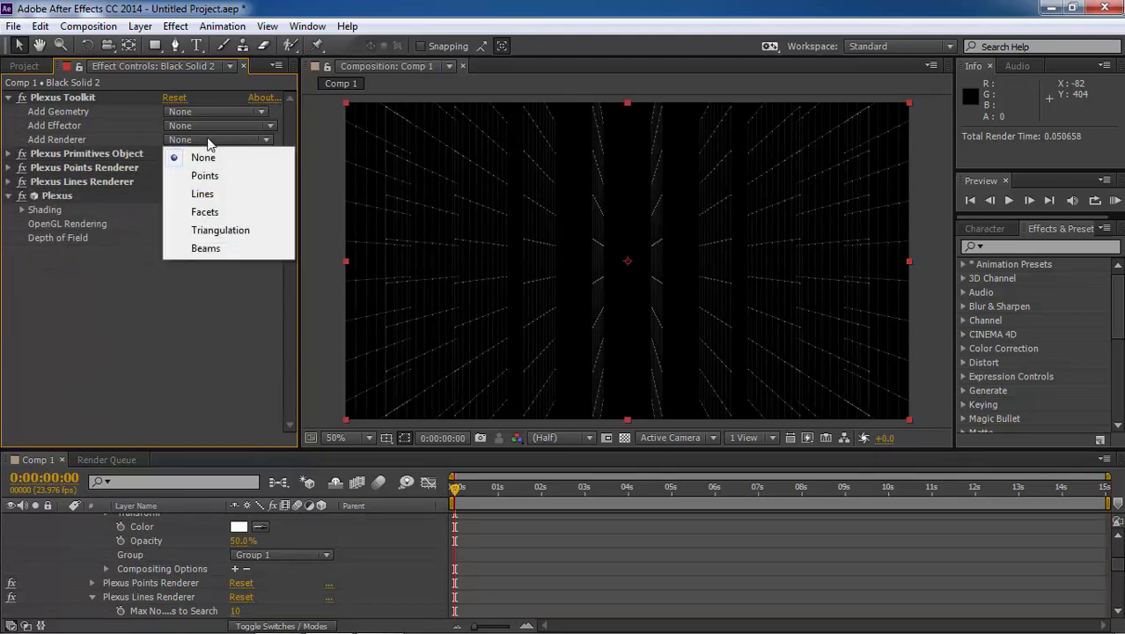
Add a Noise effector to Plexus and set its Noise Amplitude to 1180
left_click(206, 126)
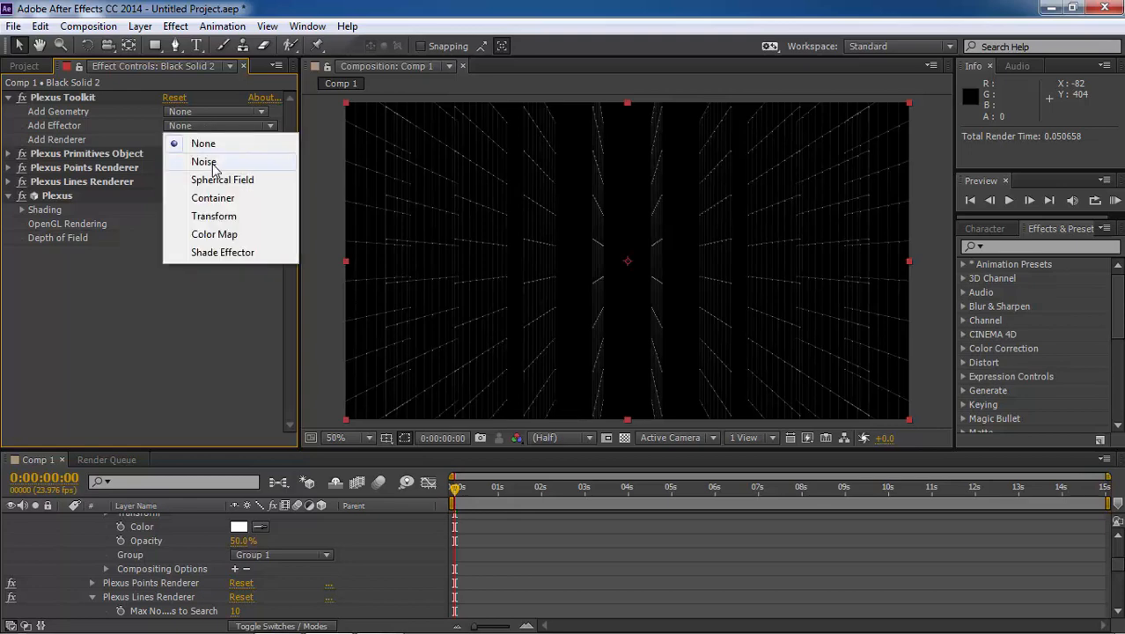
left_click(212, 163)
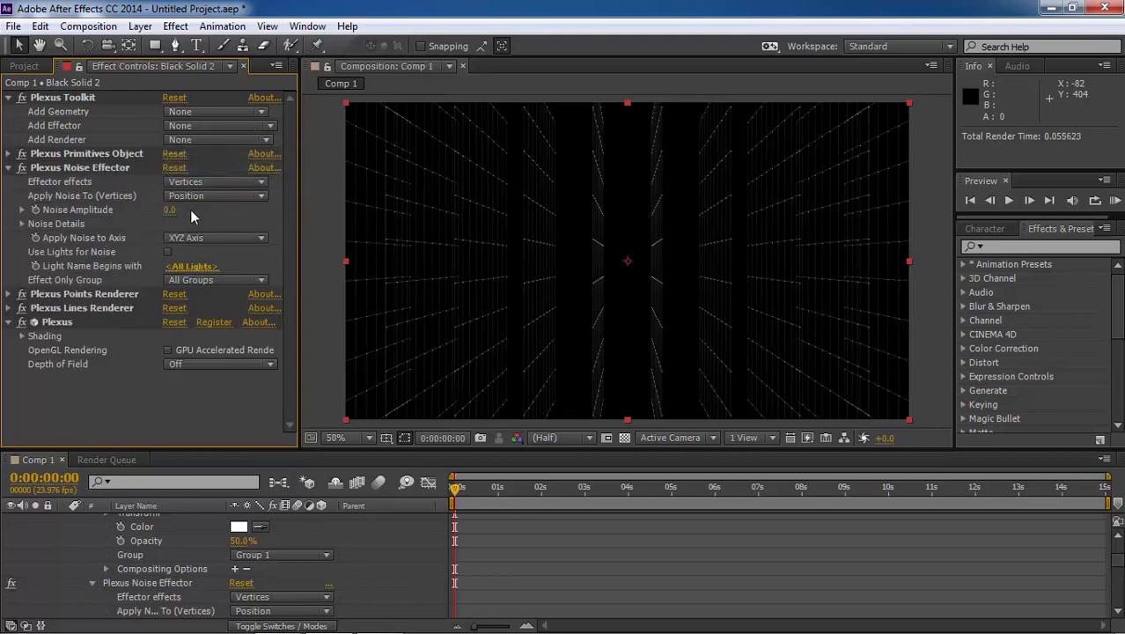
left_click_drag(169, 209, 1070, 244)
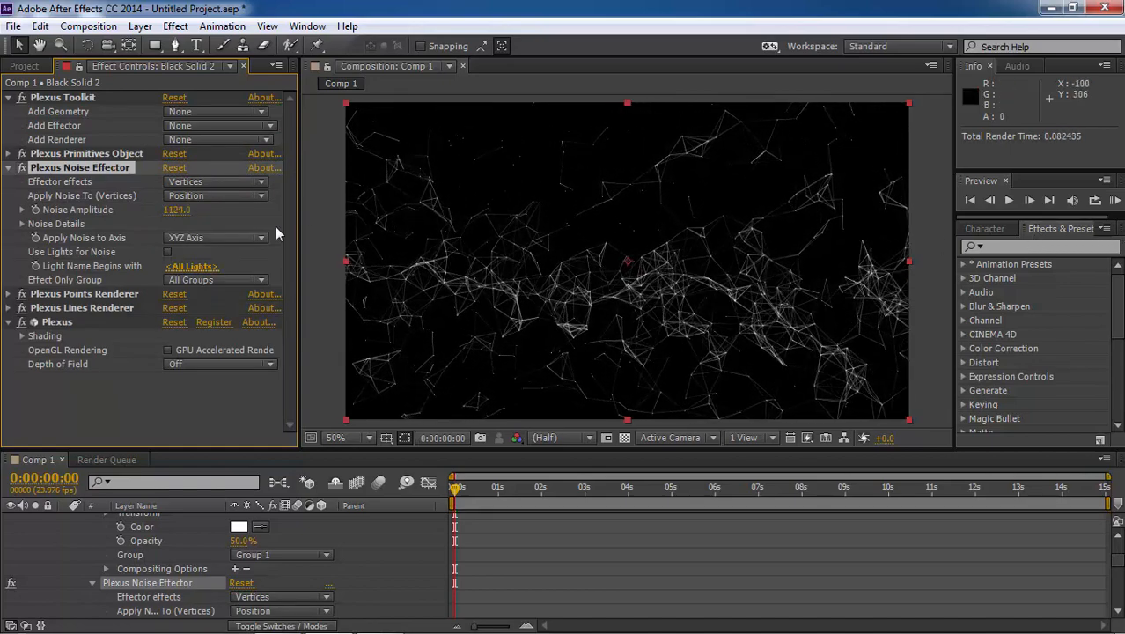
left_click_drag(172, 214, 232, 221)
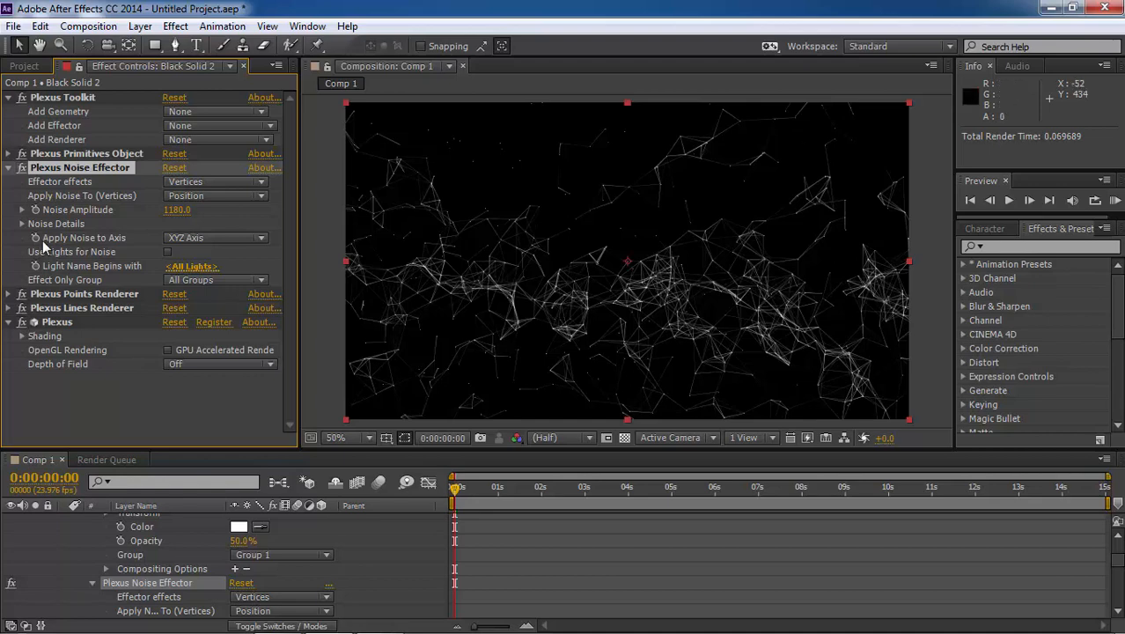
Animate the Noise Amplitude with keyframes from 1180 at the start to 1500 at 5 seconds
left_click(36, 211)
left_click(671, 498)
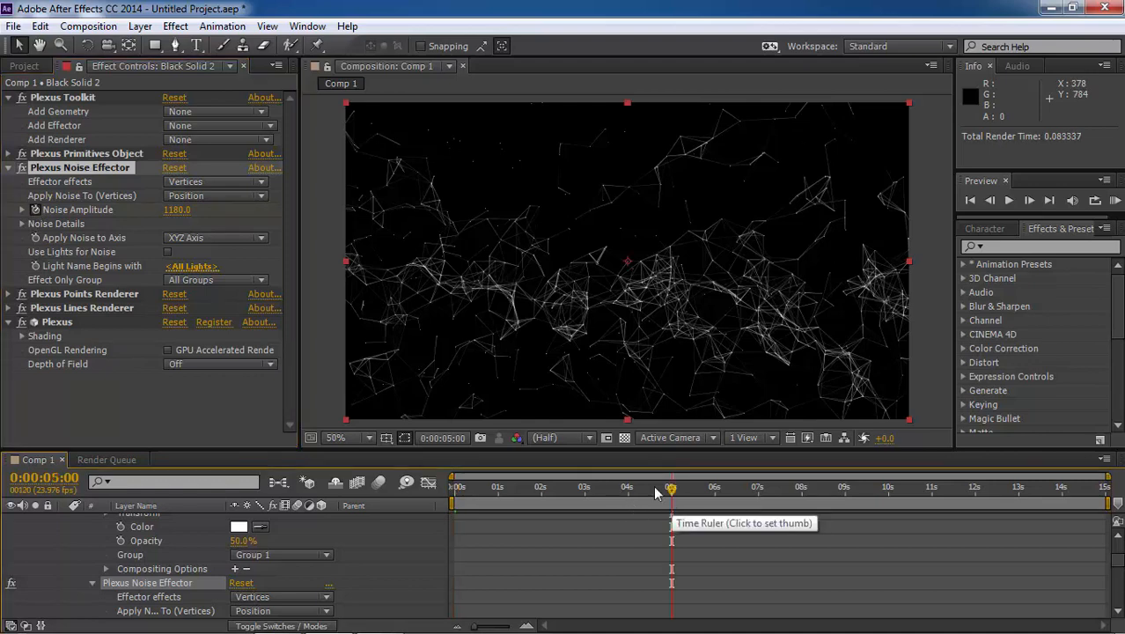
left_click(177, 210)
type("1500")
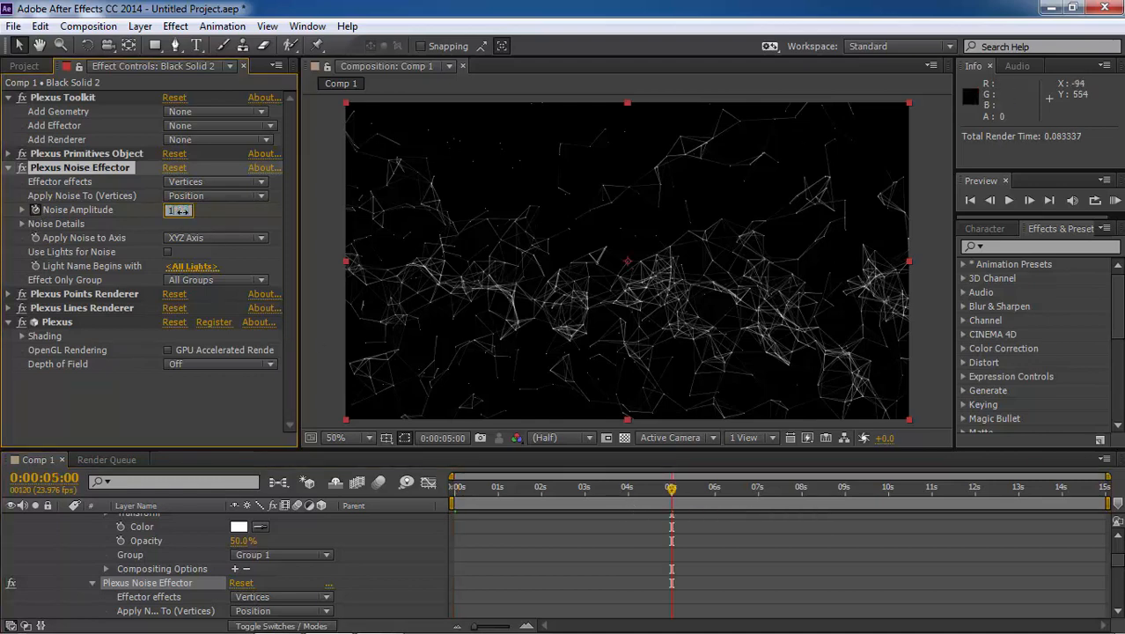
key("Return")
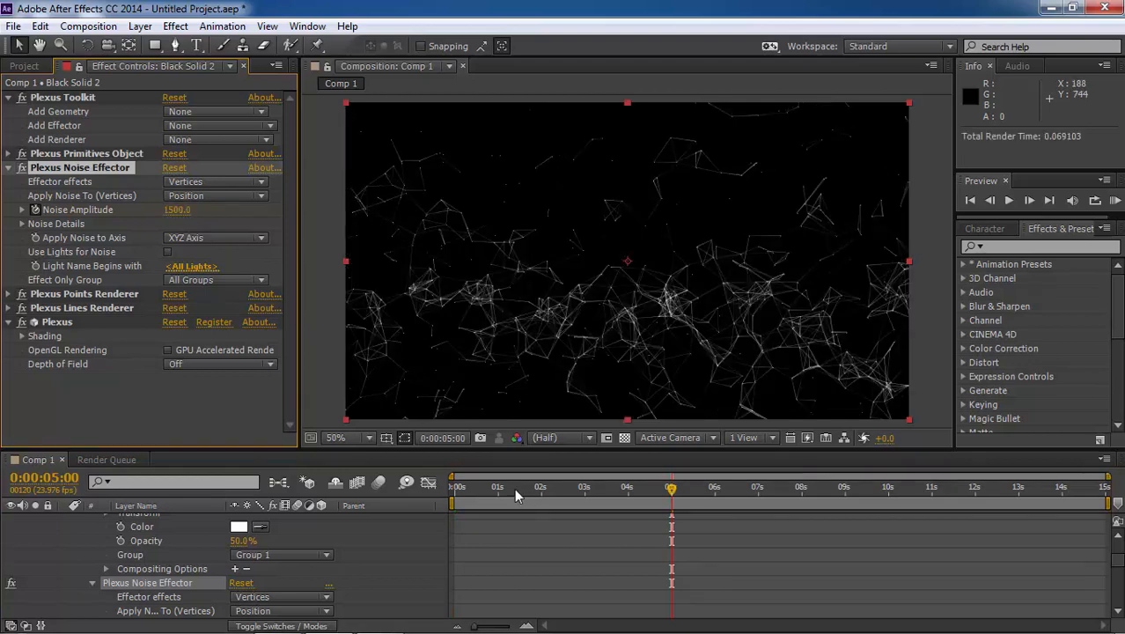
Play the composition twice from the start to preview the noise amplitude animation
left_click_drag(486, 490, 435, 497)
key("space")
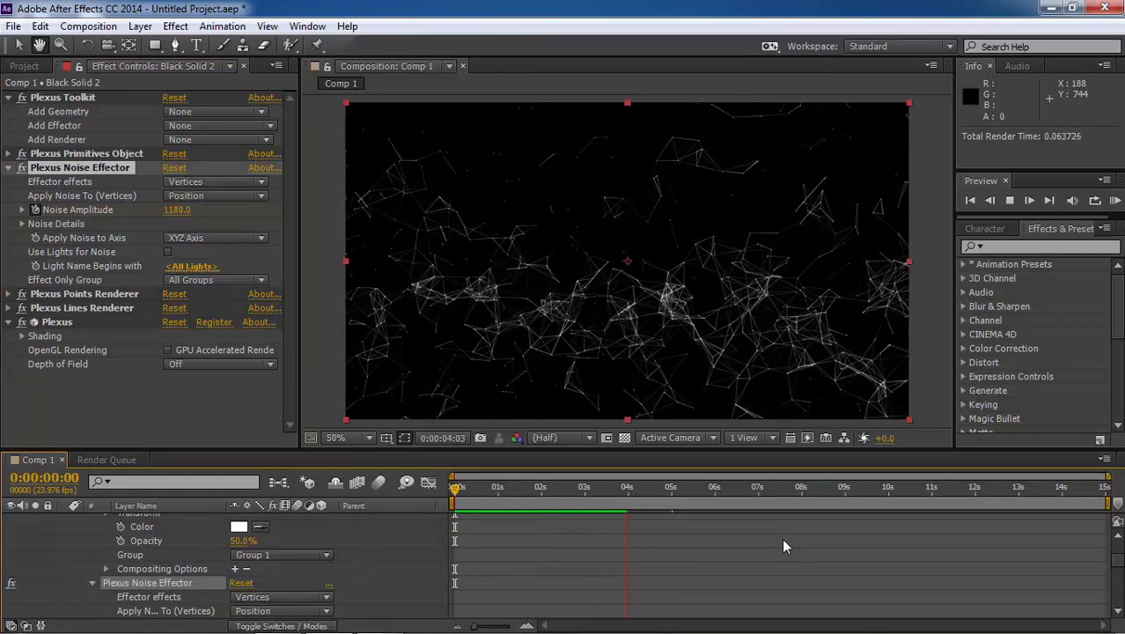
key("space")
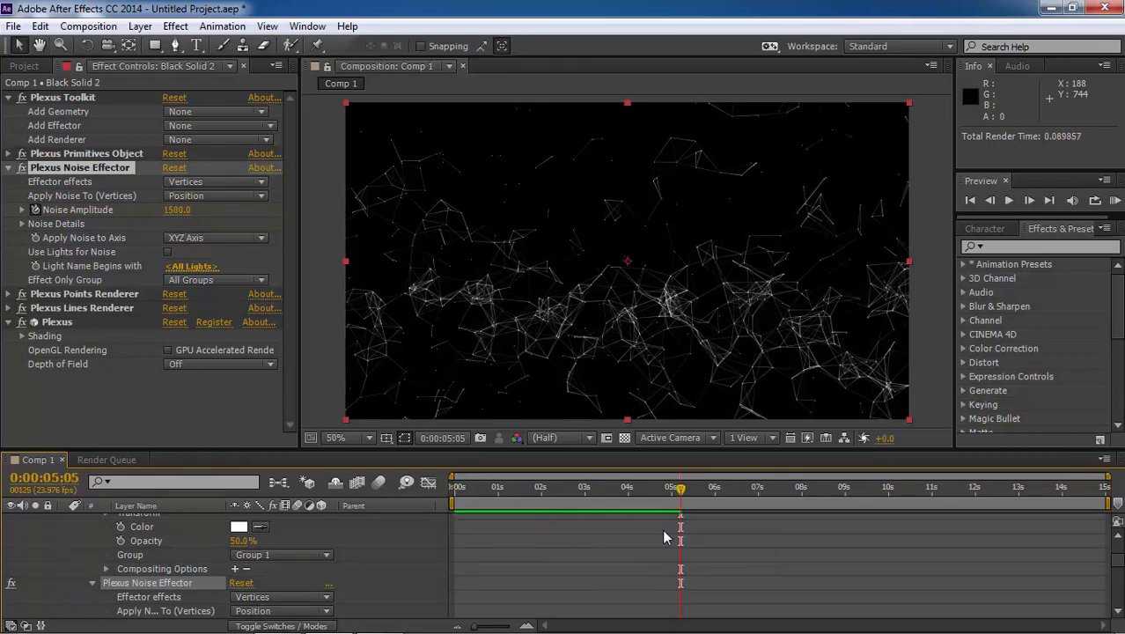
left_click_drag(469, 491, 430, 492)
key("space")
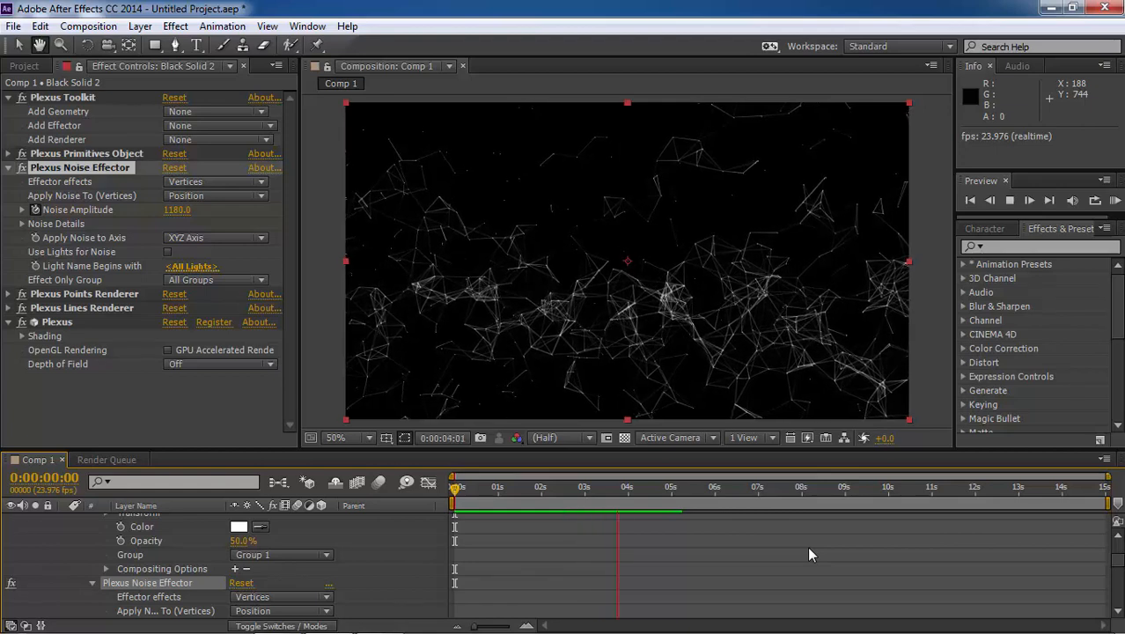
key("space")
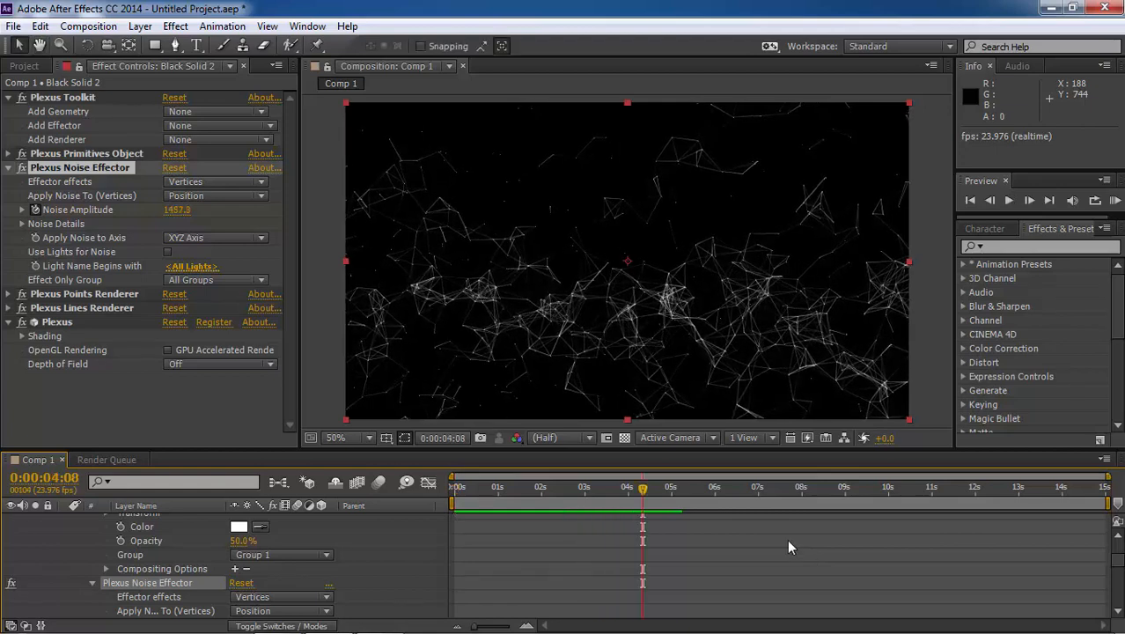
Increase the Plexus cube's height to 1052 and its width to 1293
left_click(9, 154)
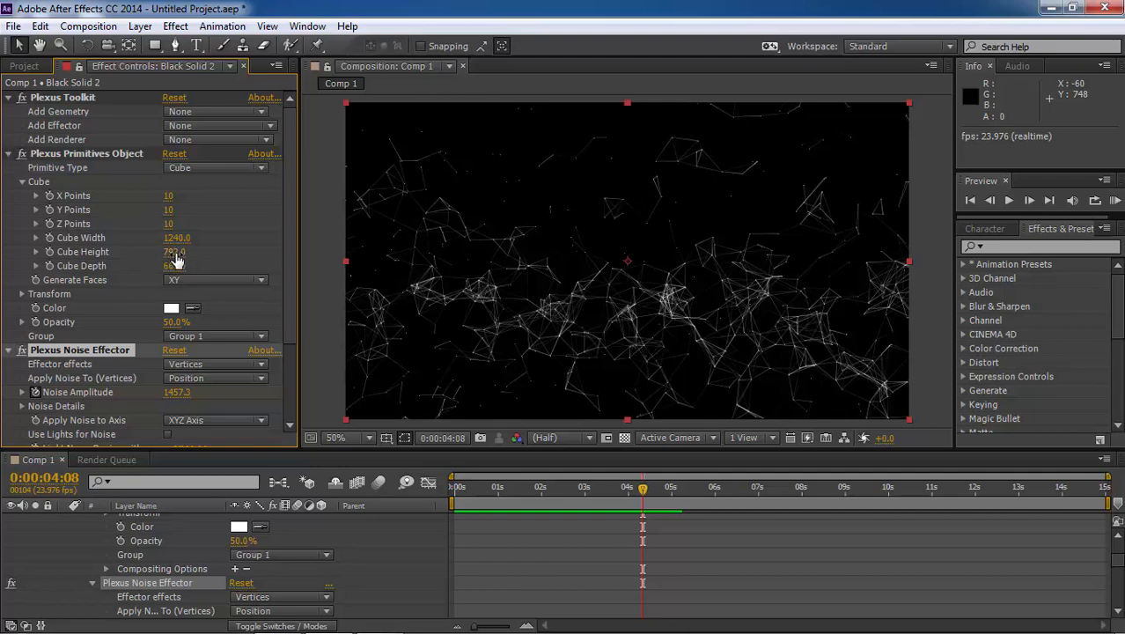
left_click_drag(175, 254, 317, 254)
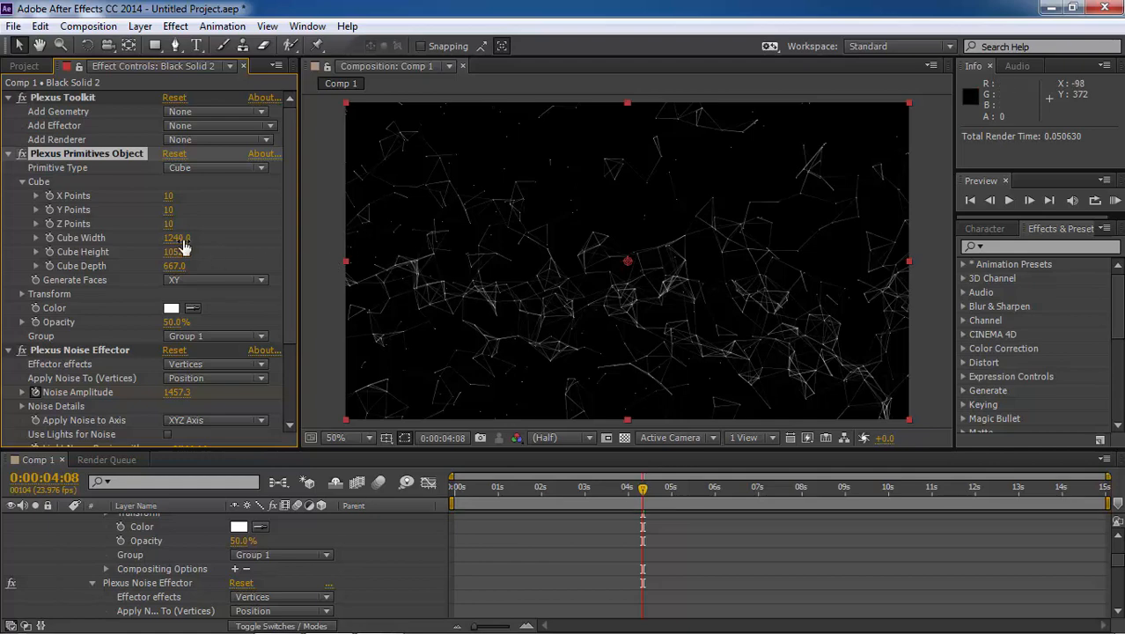
left_click_drag(183, 247, 227, 239)
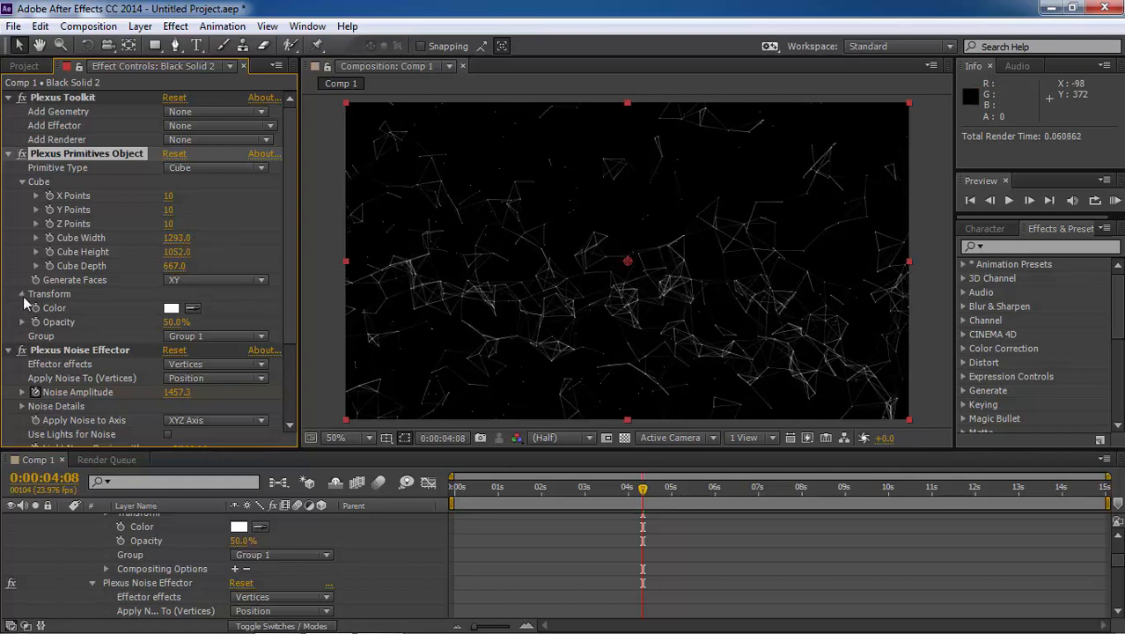
In the cube's transform settings, set Y Rotate to -11°, X Rotate to -28° and Center Z to -282
left_click(22, 294)
scroll(24, 302, "down", 1)
mouse_move(184, 374)
left_mouse_down()
mouse_move(162, 368)
mouse_move(182, 368)
left_mouse_up()
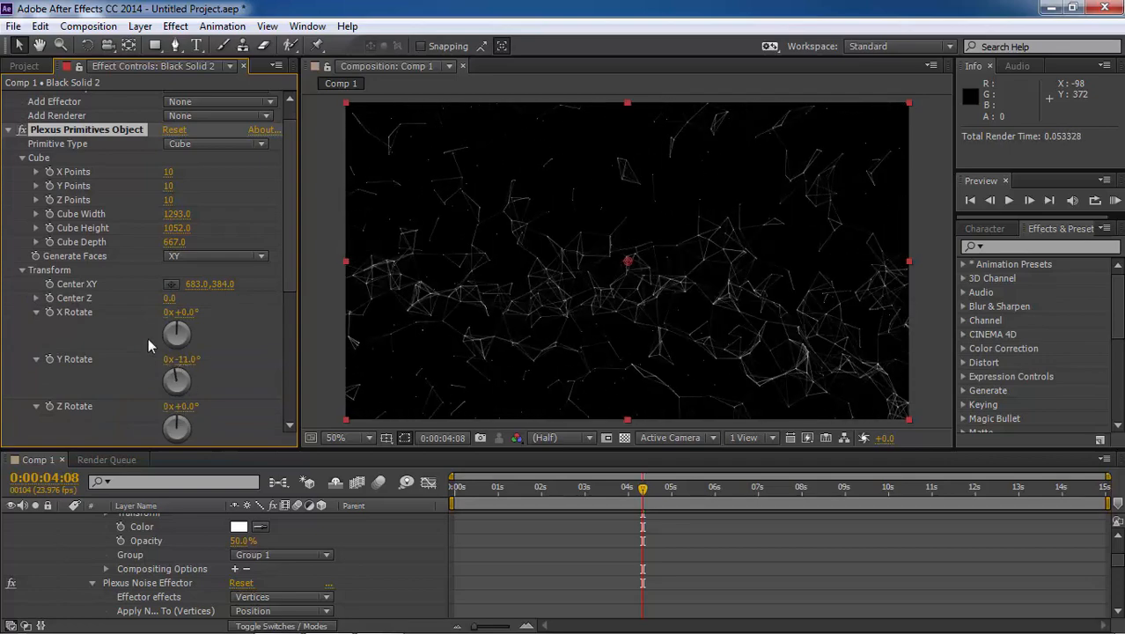
left_click_drag(186, 326, 179, 304)
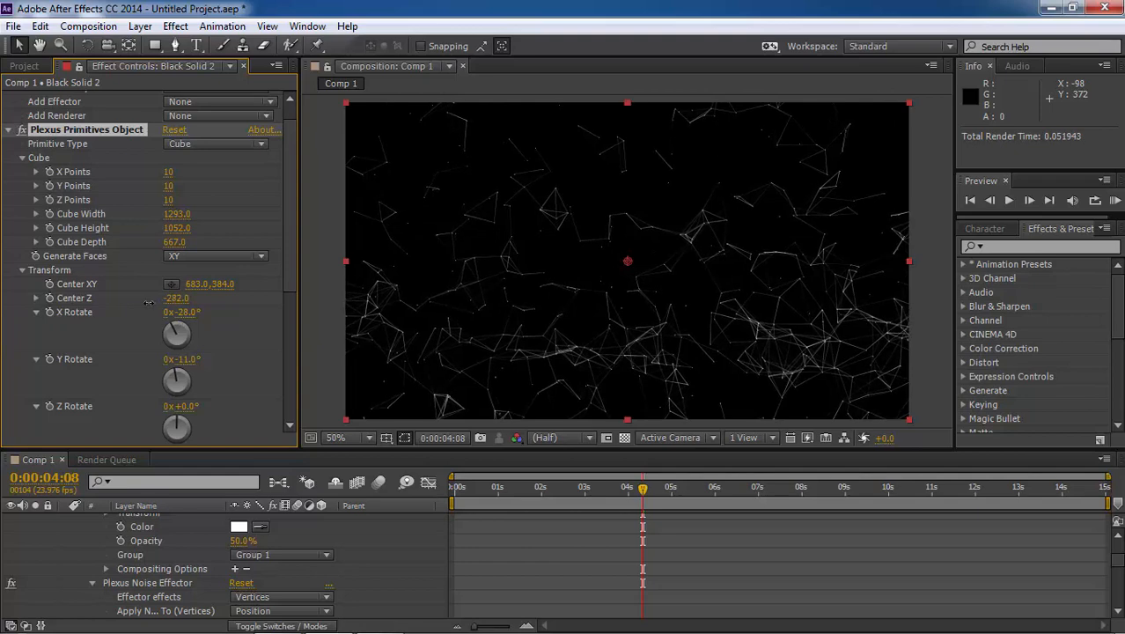
Animate the cube's Center Z with keyframes from -282 at the start to -12 at 0:00:04:23
key("Home")
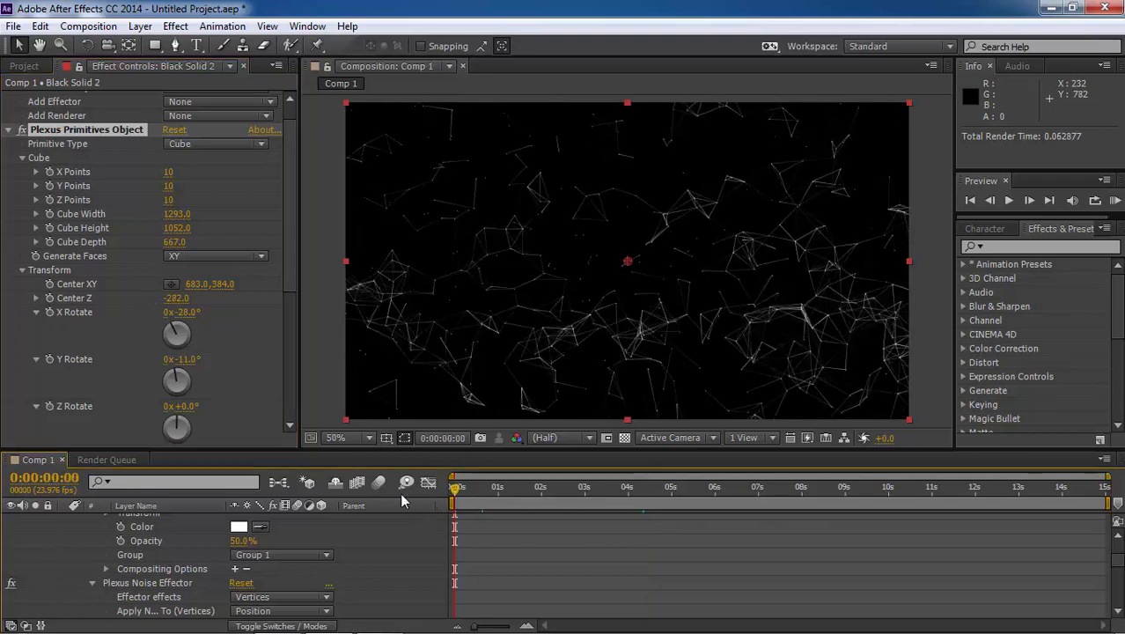
left_click(50, 300)
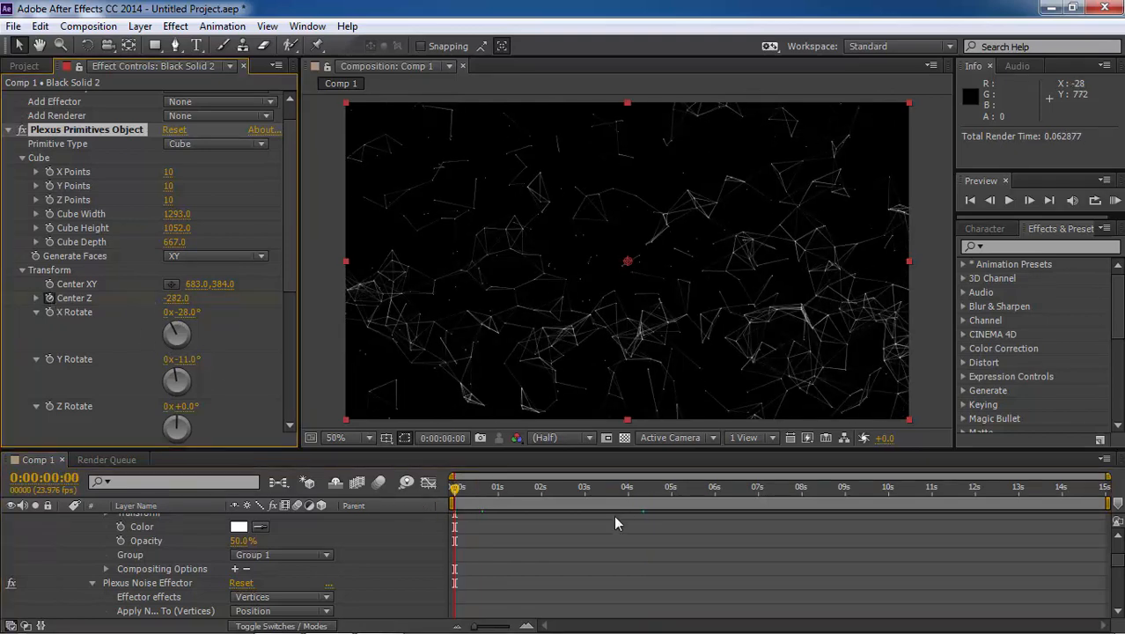
left_click(671, 502)
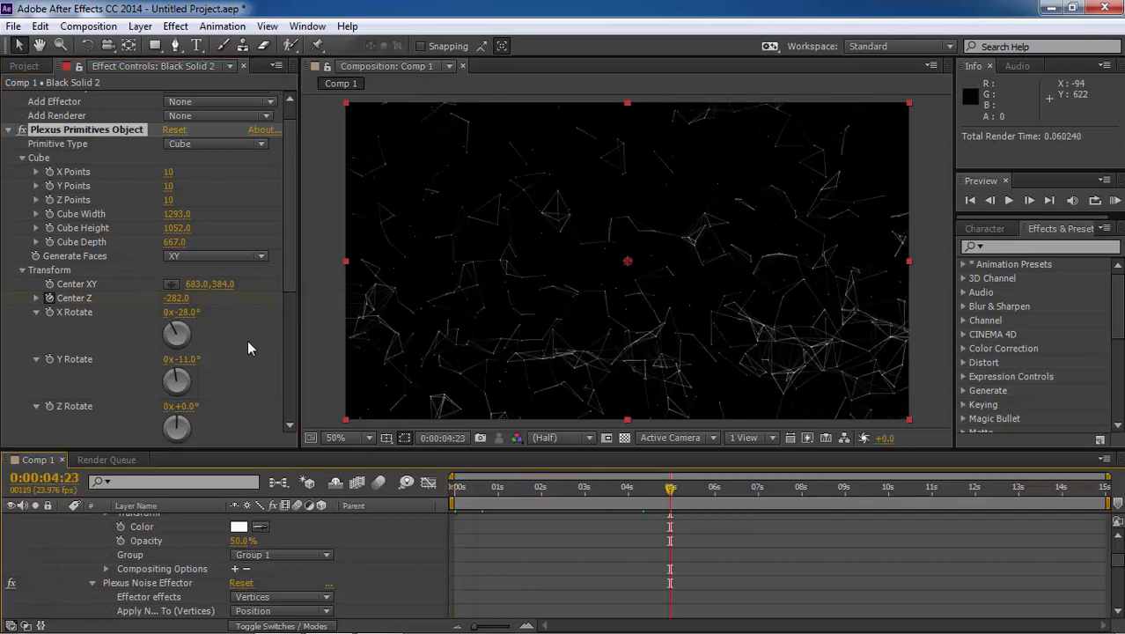
left_click_drag(176, 299, 412, 316)
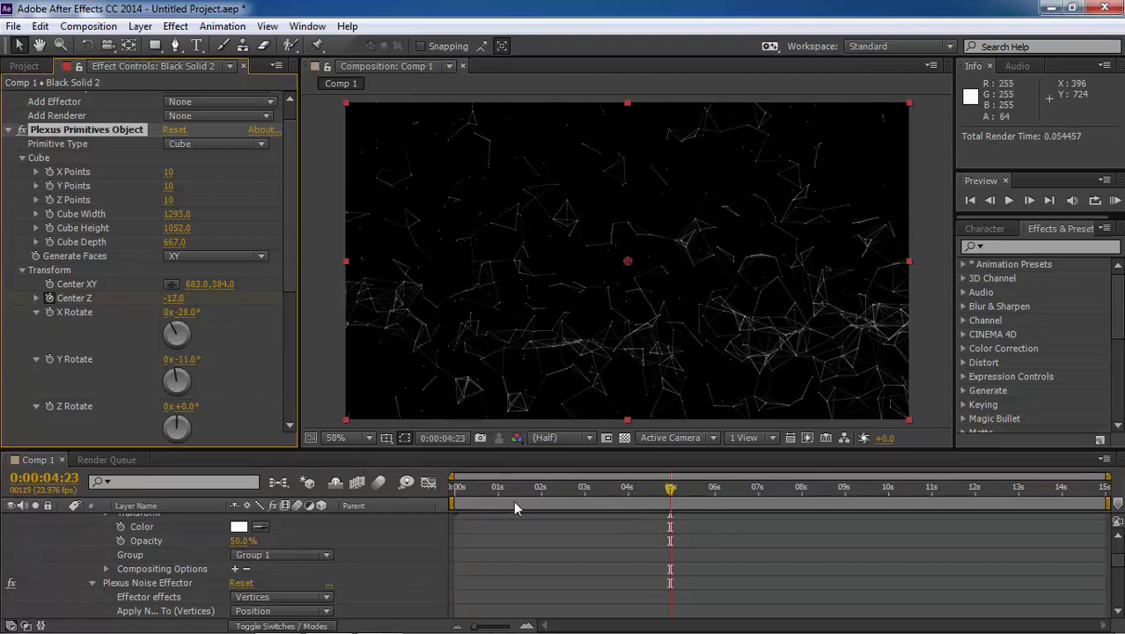
Play the composition twice from the start to preview the Center Z movement
left_click_drag(481, 497, 442, 499)
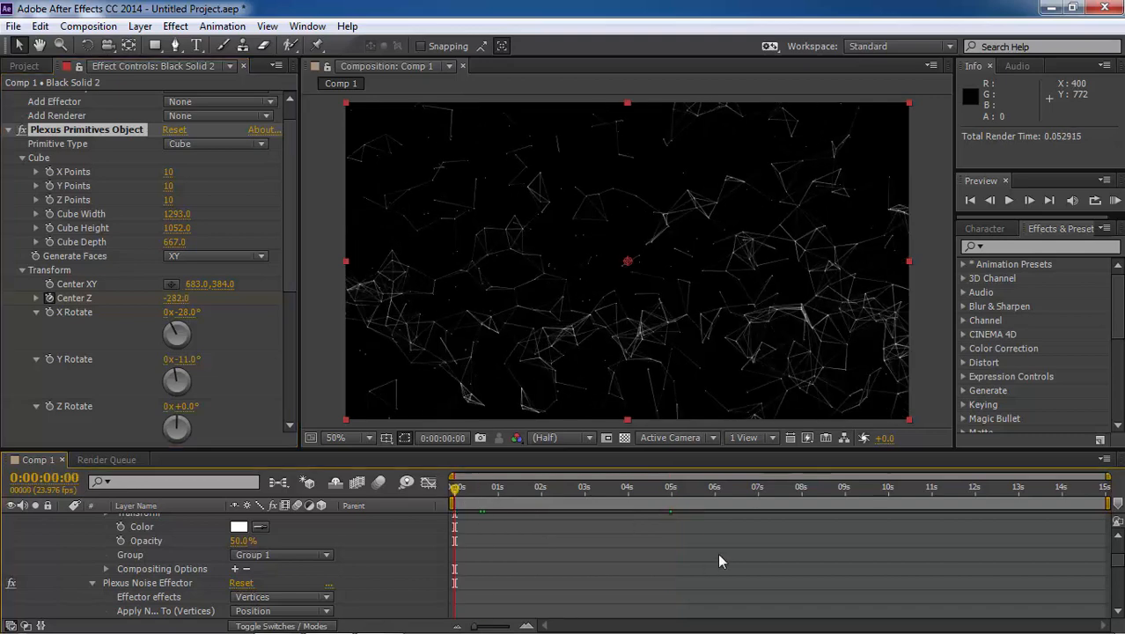
key("space")
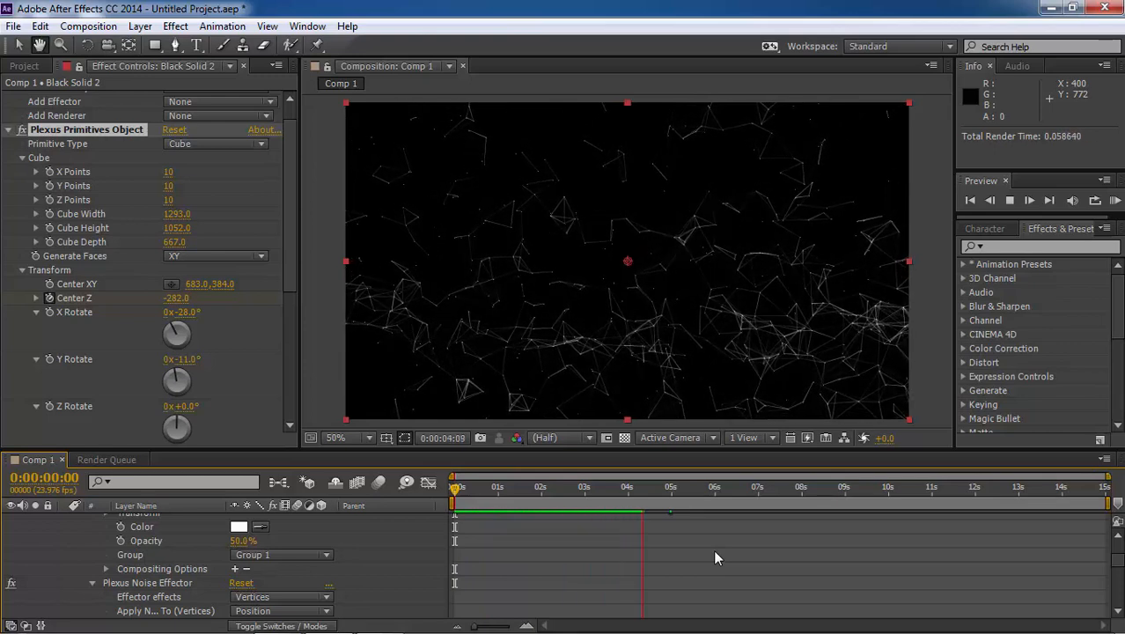
key("space")
key("Home")
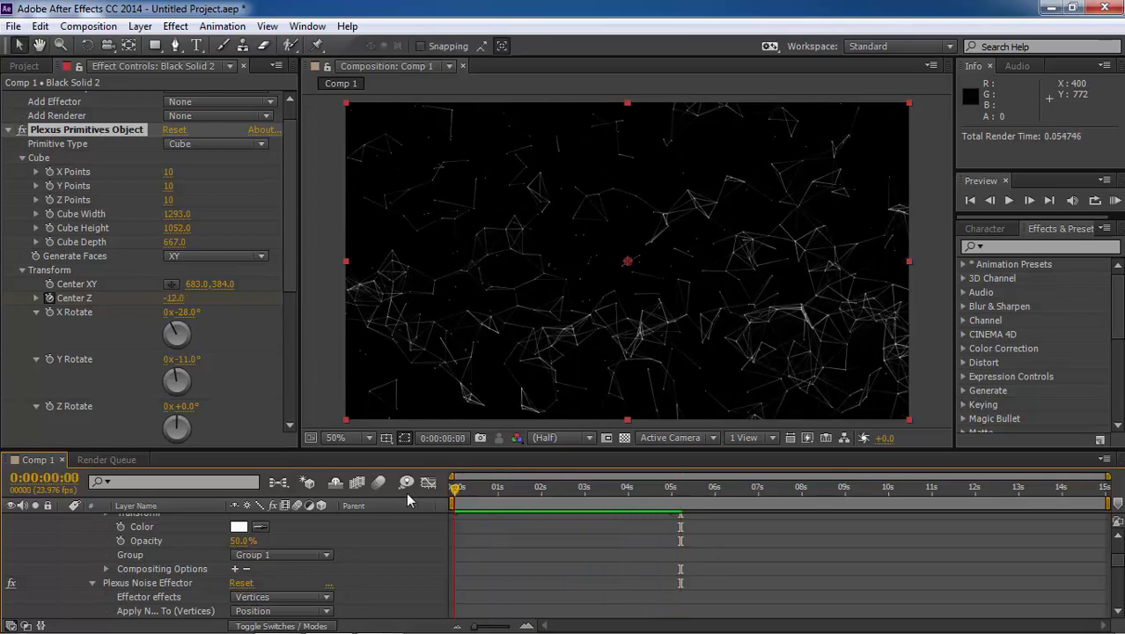
key("space")
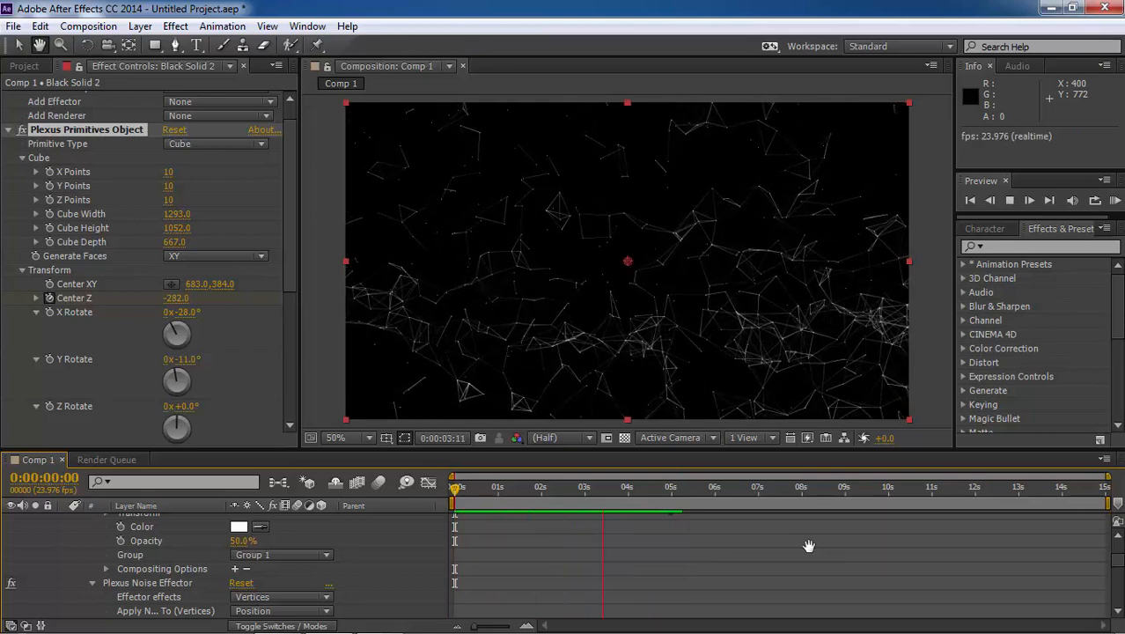
key("space")
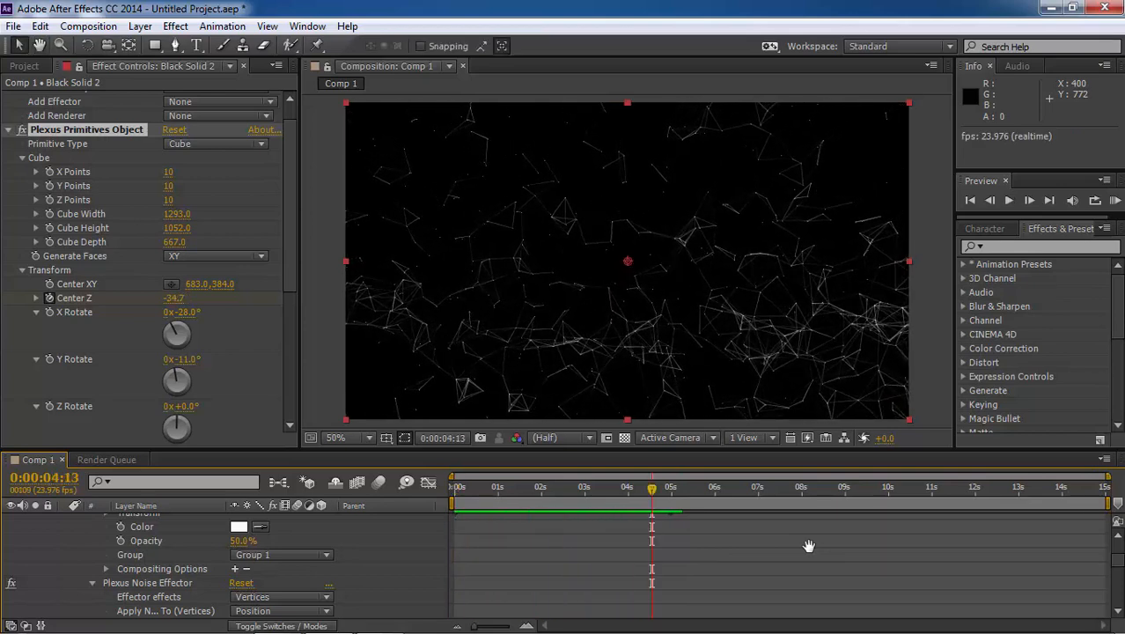
Try moving the cube's Center XY to 683, 446, and undo the change
left_click_drag(223, 284, 269, 297)
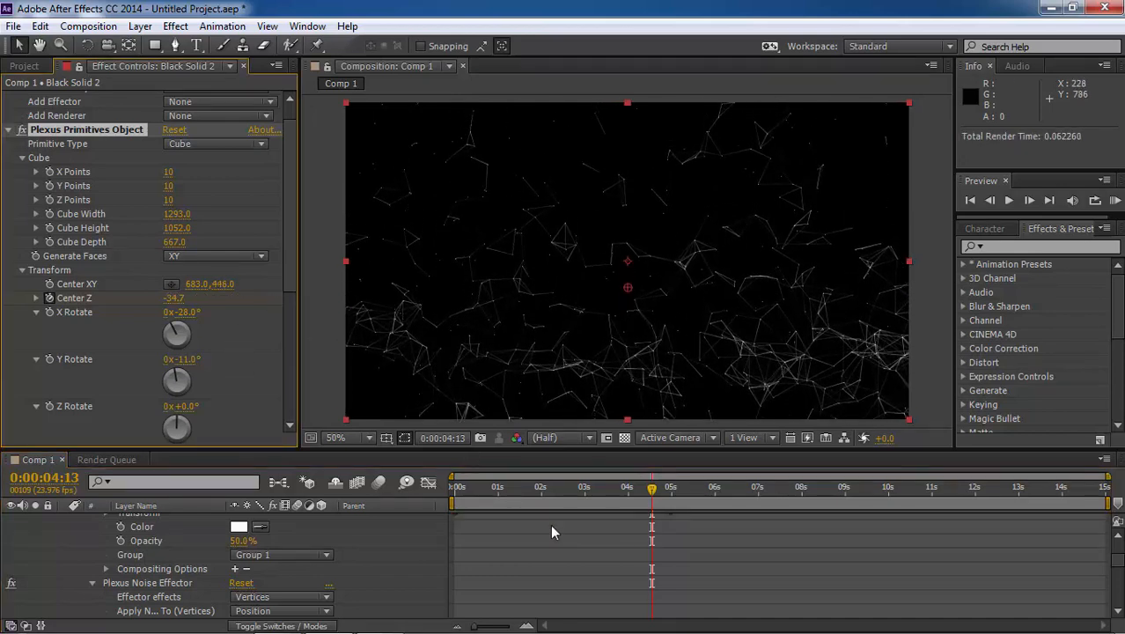
key("ctrl+z")
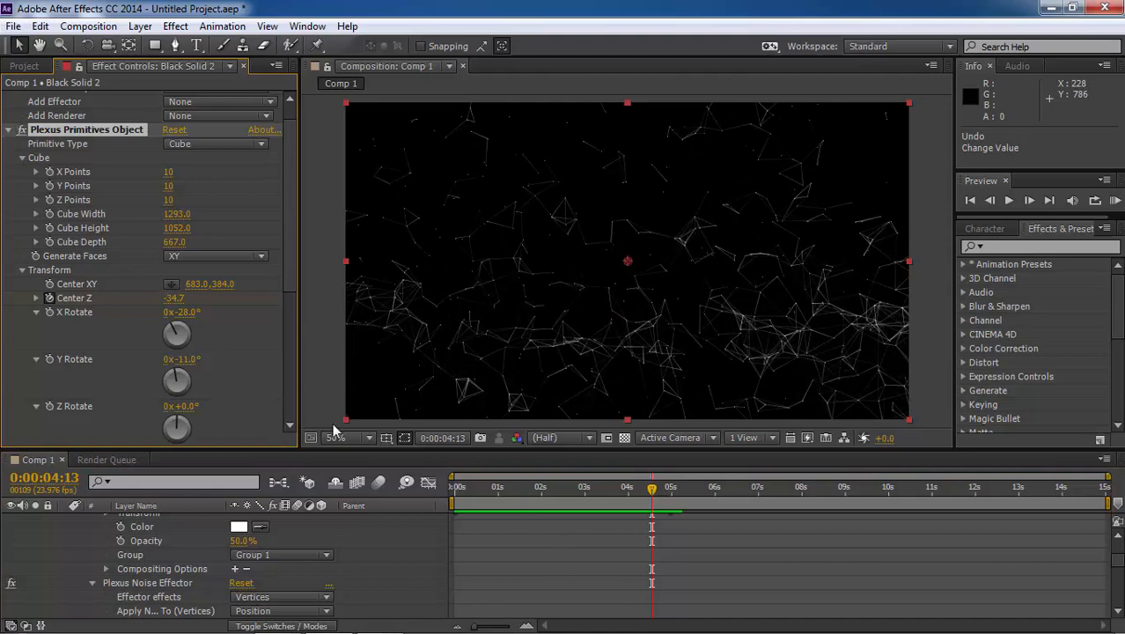
Expand the Points and Lines Renderer settings, disable Get Opacity From Vertices for the points and set Points Opacity to 100%
left_click(9, 129)
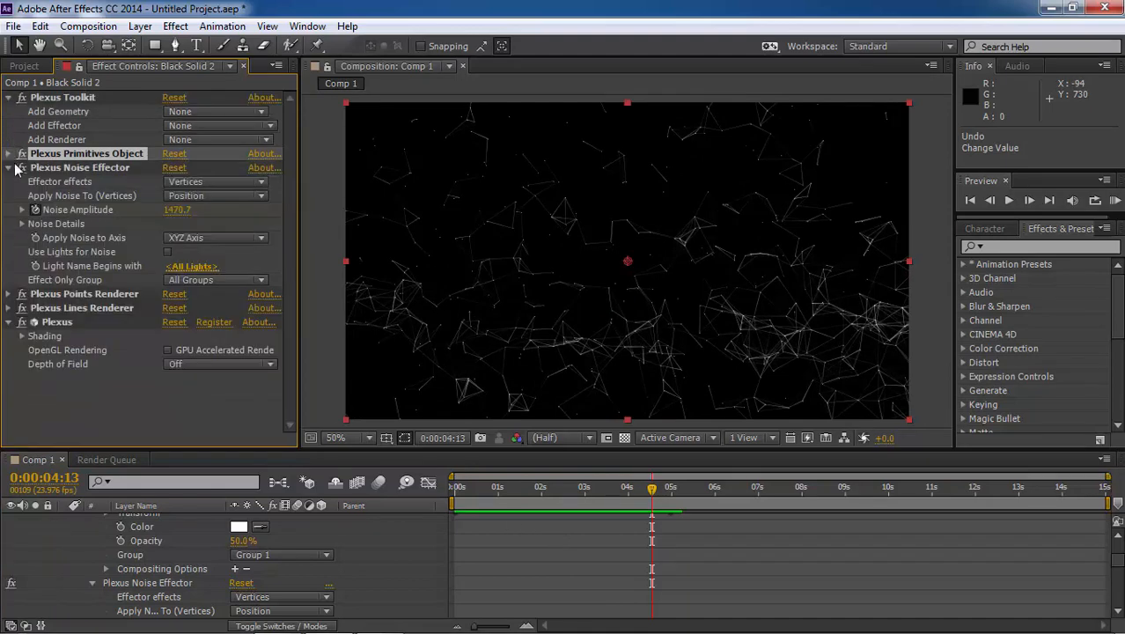
left_click(9, 168)
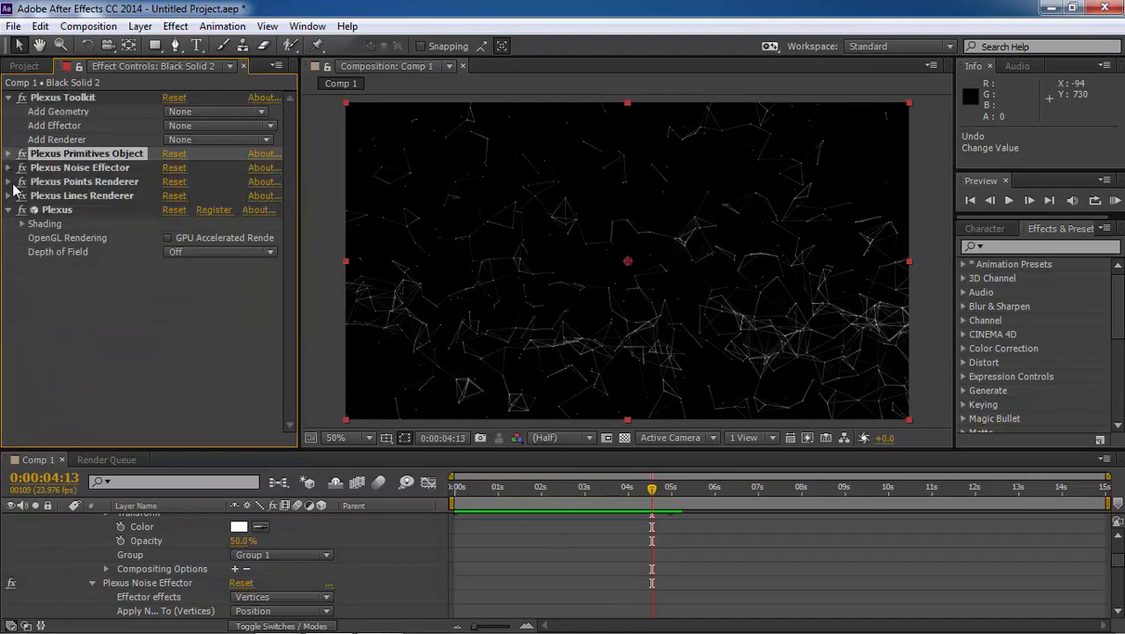
left_click(9, 182)
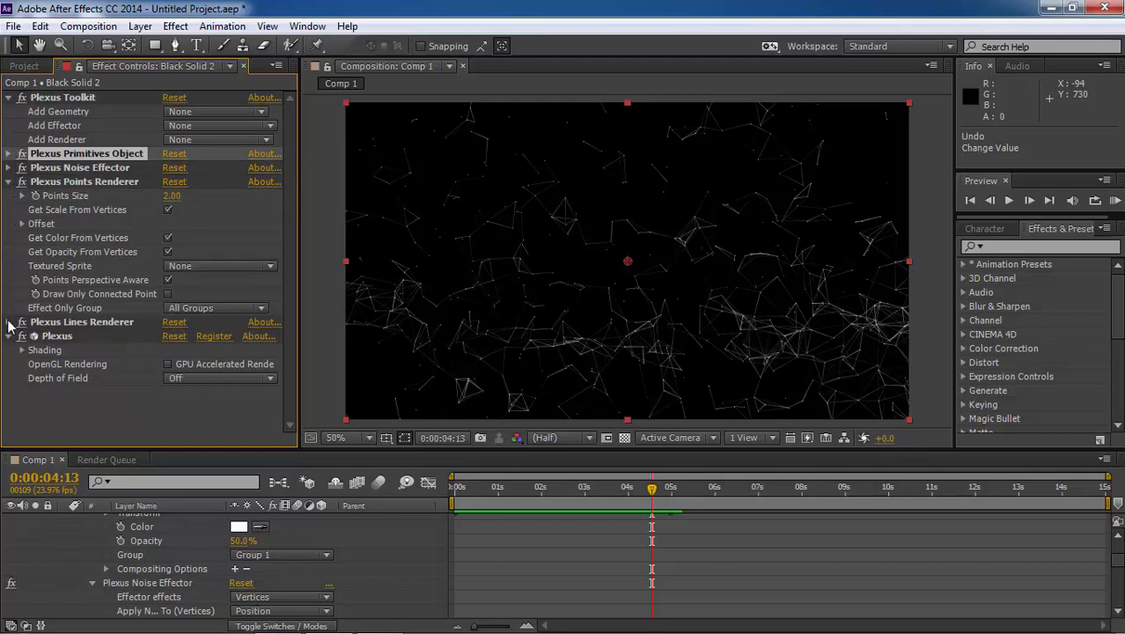
left_click(9, 323)
scroll(91, 267, "up", 5)
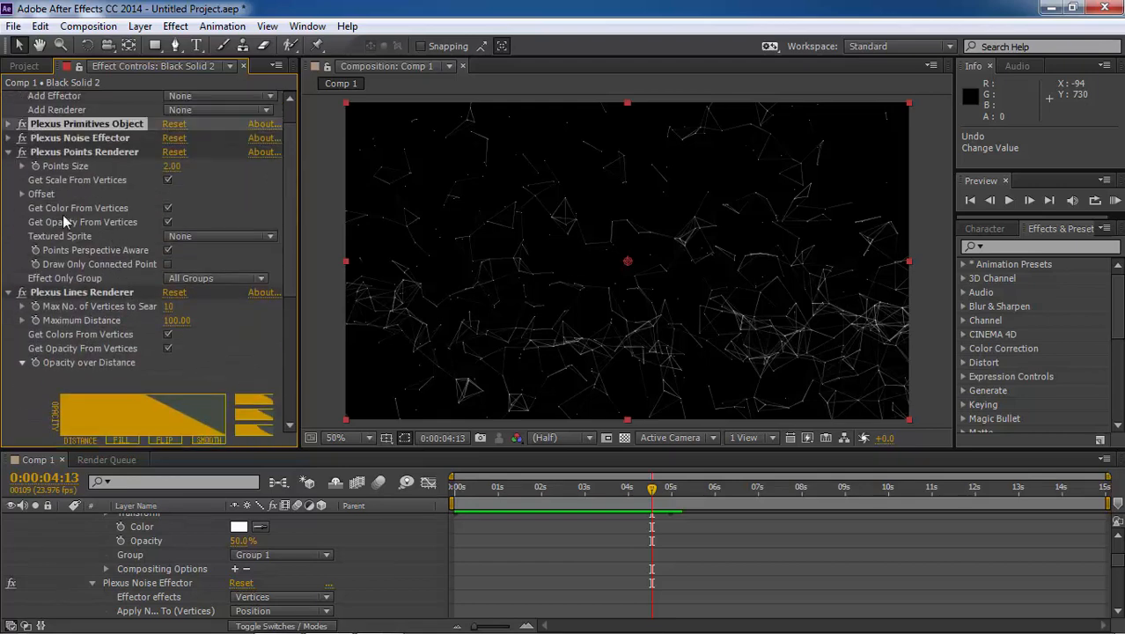
left_click(169, 223)
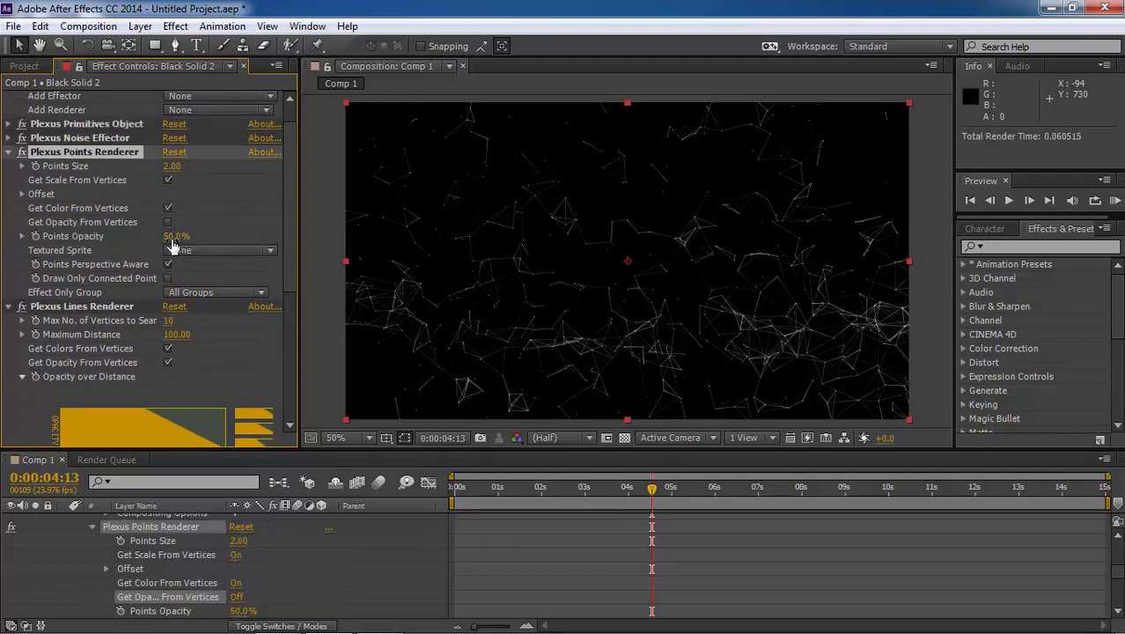
left_click_drag(173, 238, 279, 237)
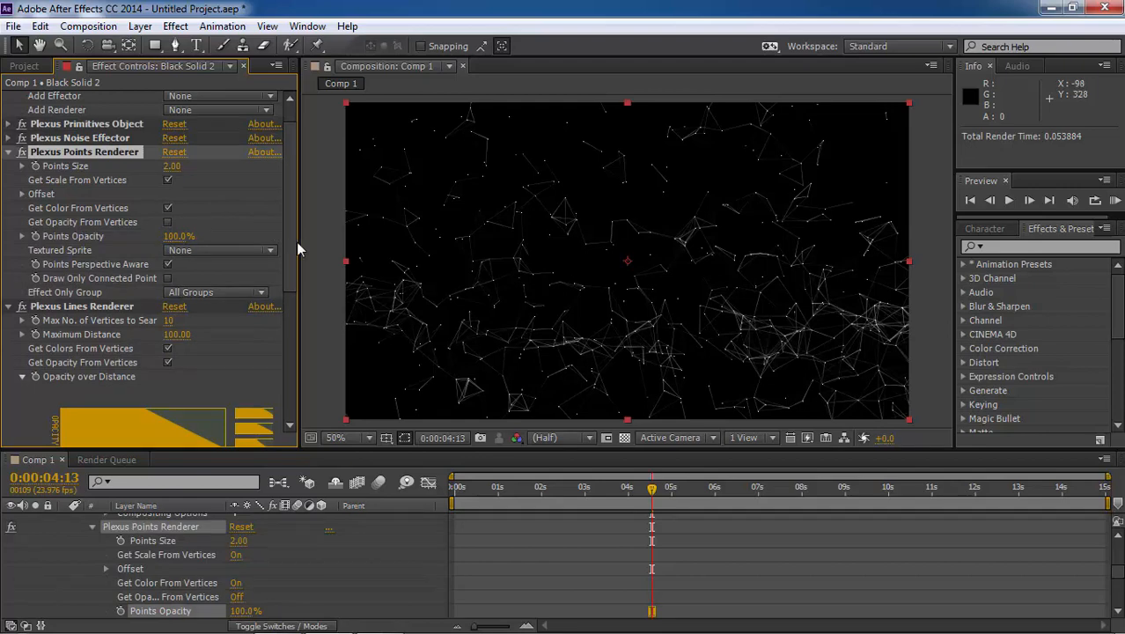
Set the Points Renderer's Points Size to 3
left_click(174, 167)
type("3")
key("Return")
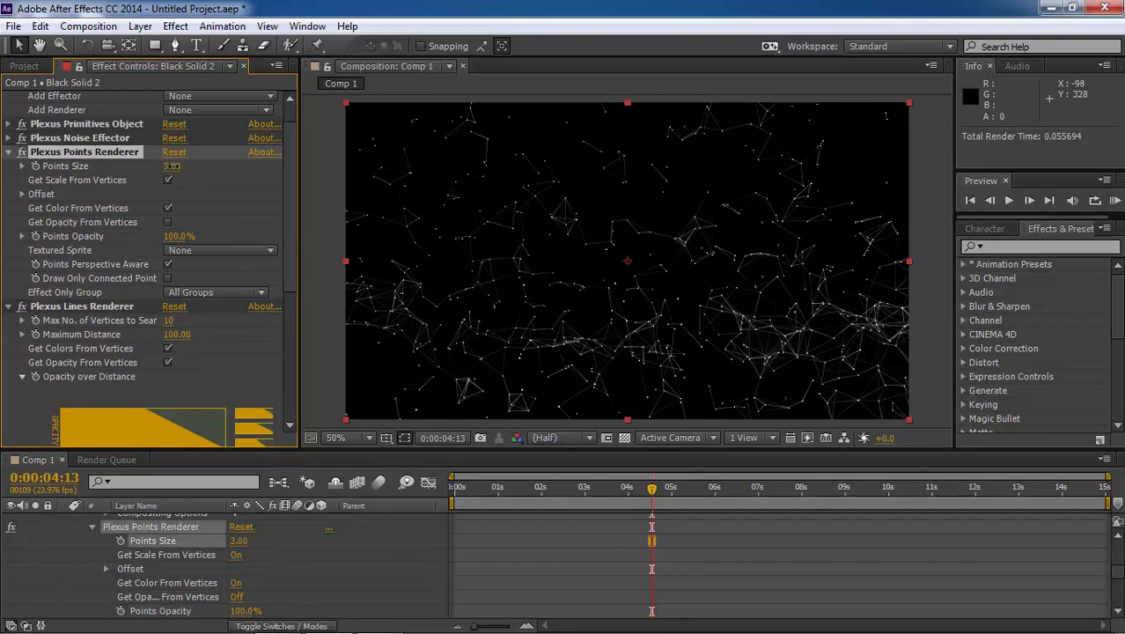
Disable Get Color From Vertices in the Points Renderer and set the points color to a bright, saturated orange
left_click(168, 209)
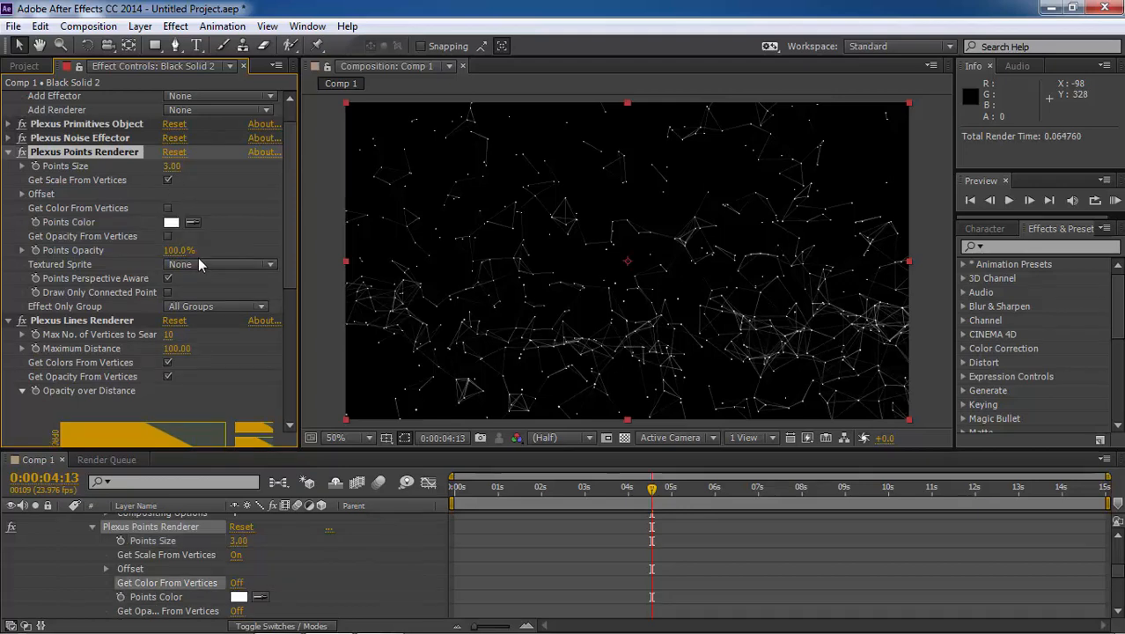
left_click(171, 225)
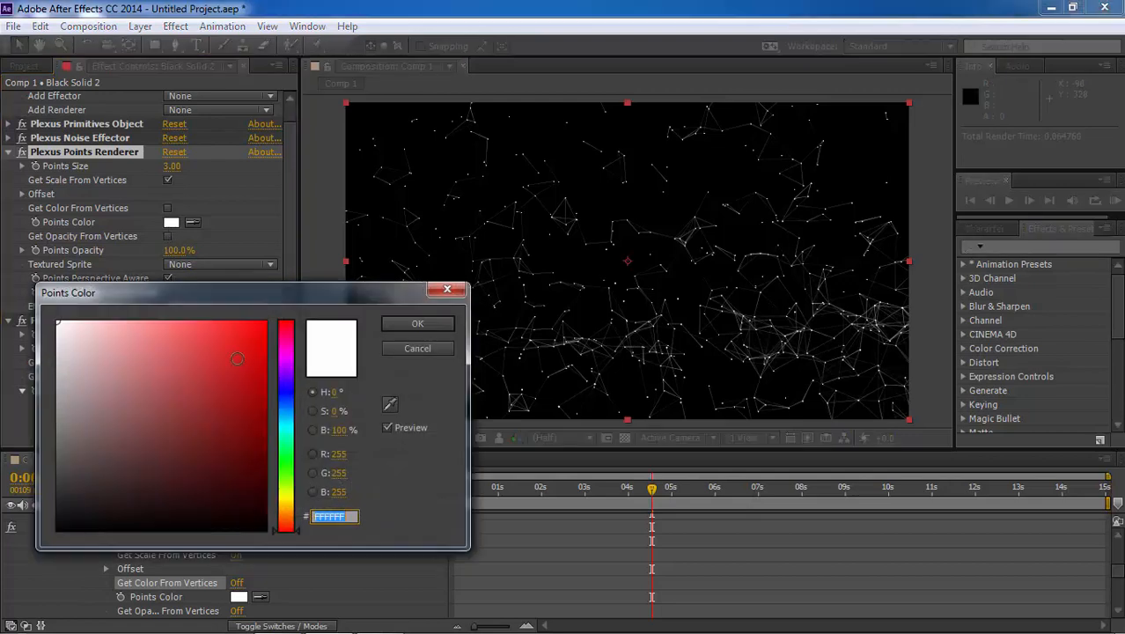
left_click(263, 381)
left_click(287, 515)
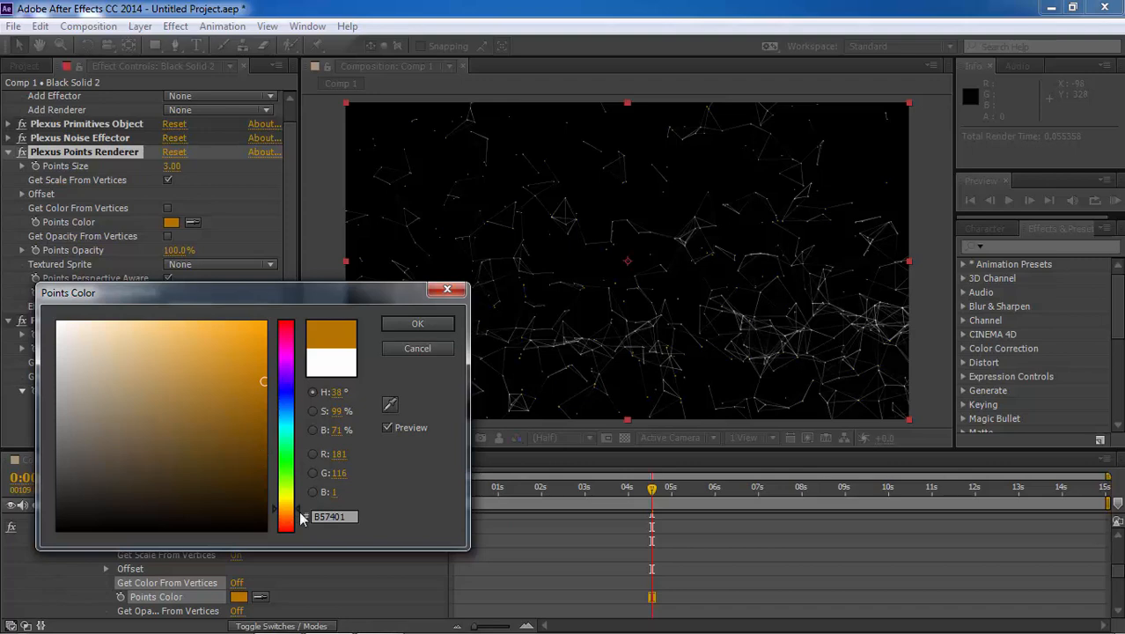
left_click_drag(300, 514, 297, 516)
left_click_drag(256, 333, 287, 322)
left_click(442, 329)
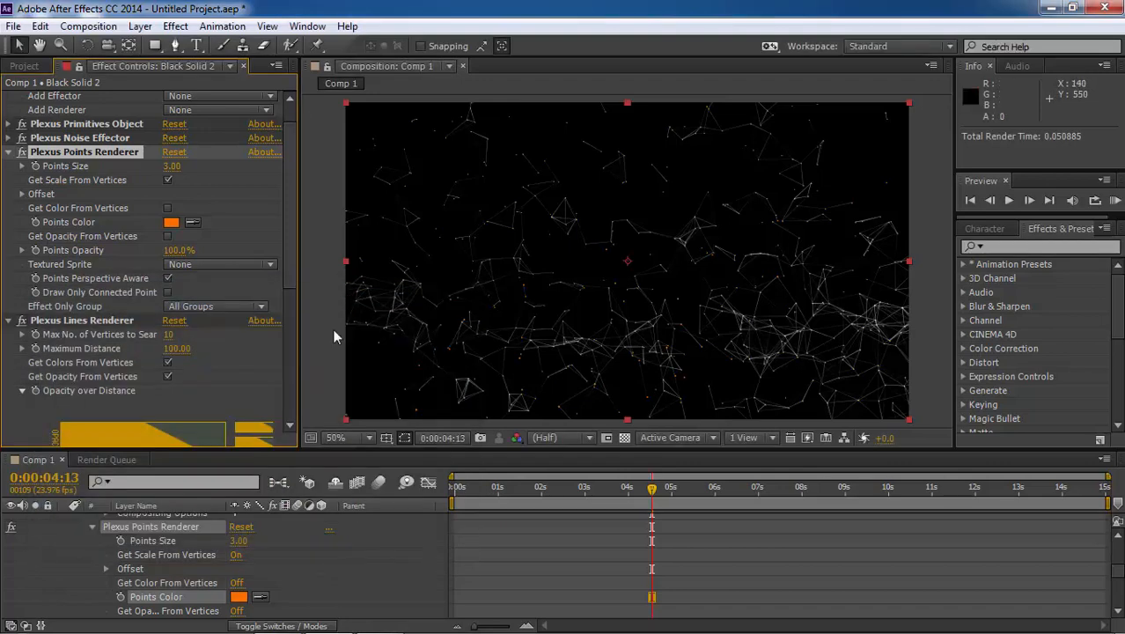
Disable getting colors and opacity from vertices in the Lines Renderer, and set the lines color to orange FF8331
scroll(184, 318, "down", 1)
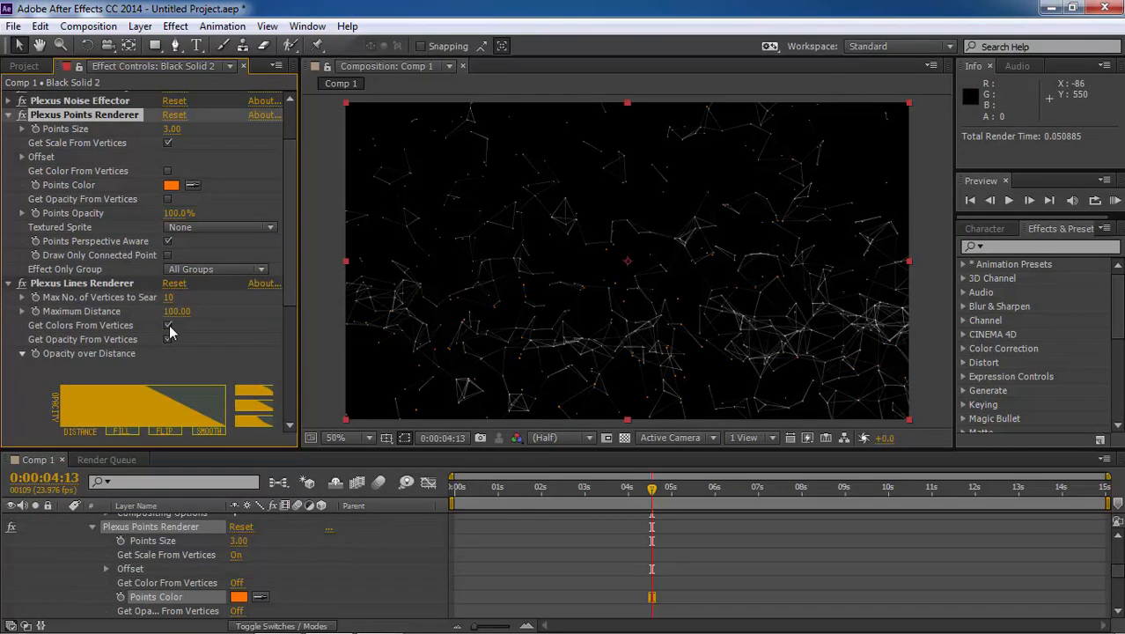
left_click(169, 324)
left_click(171, 339)
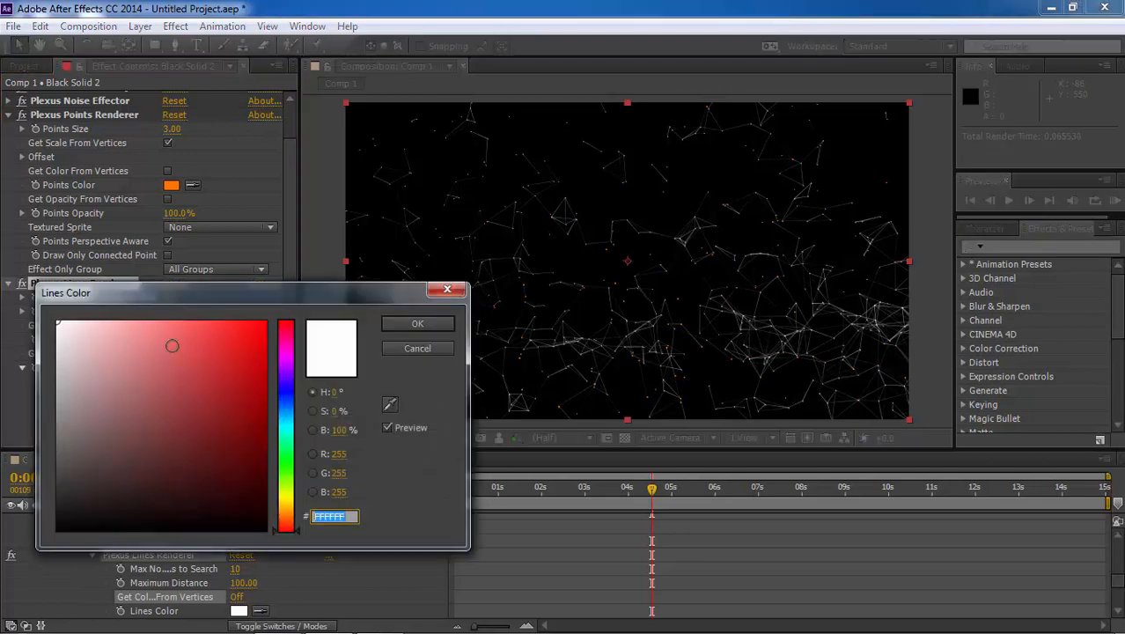
left_click_drag(297, 519, 292, 524)
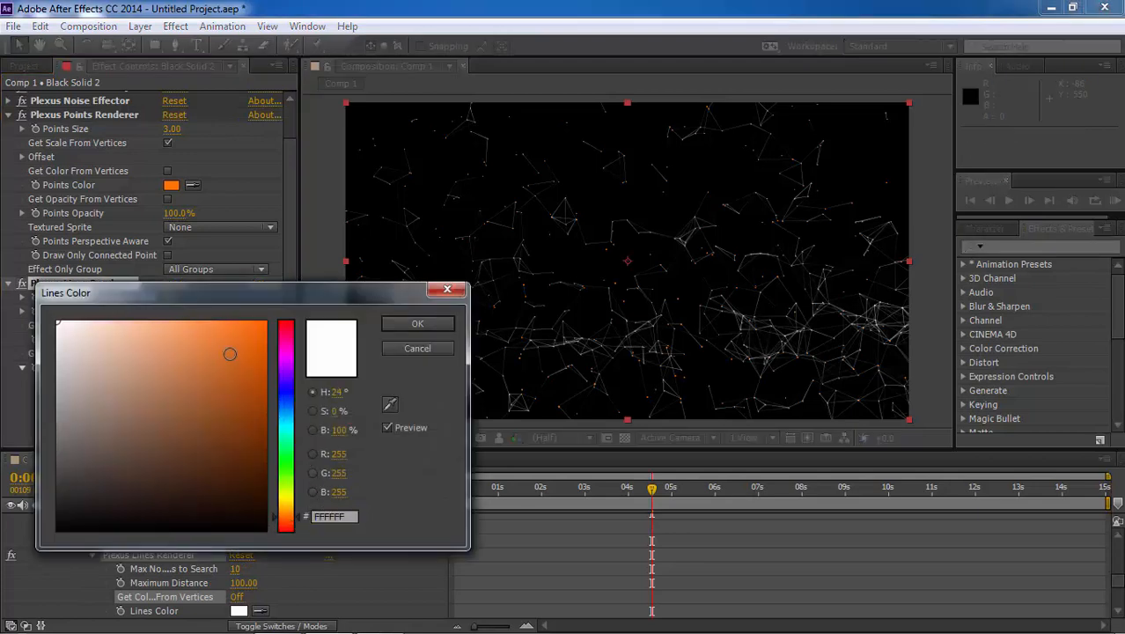
left_click(226, 321)
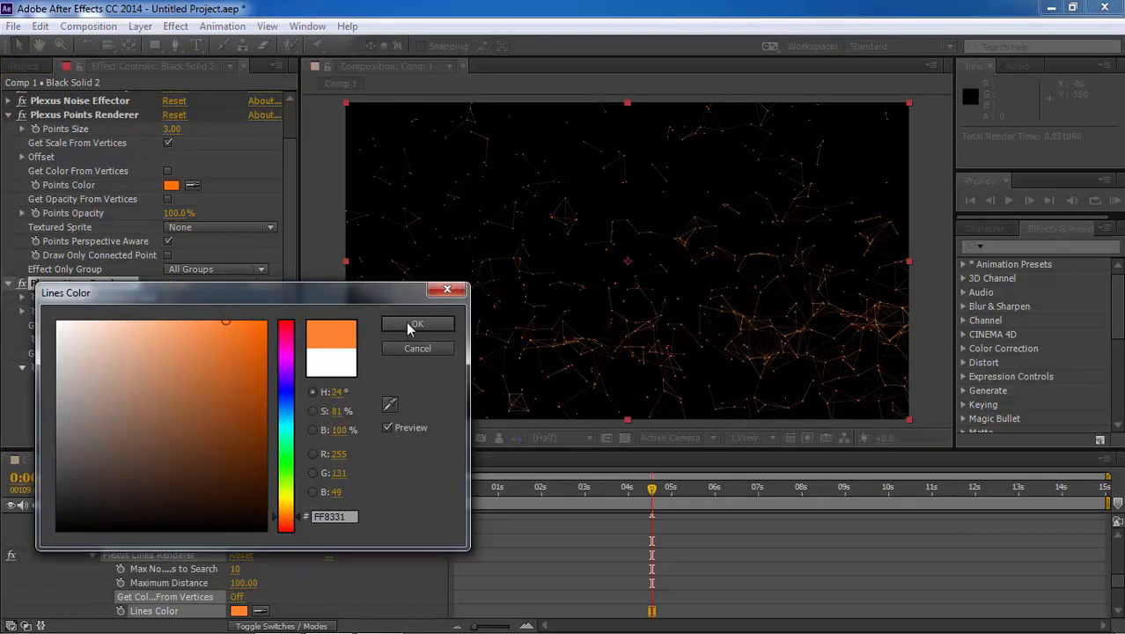
left_click(414, 325)
left_click(167, 353)
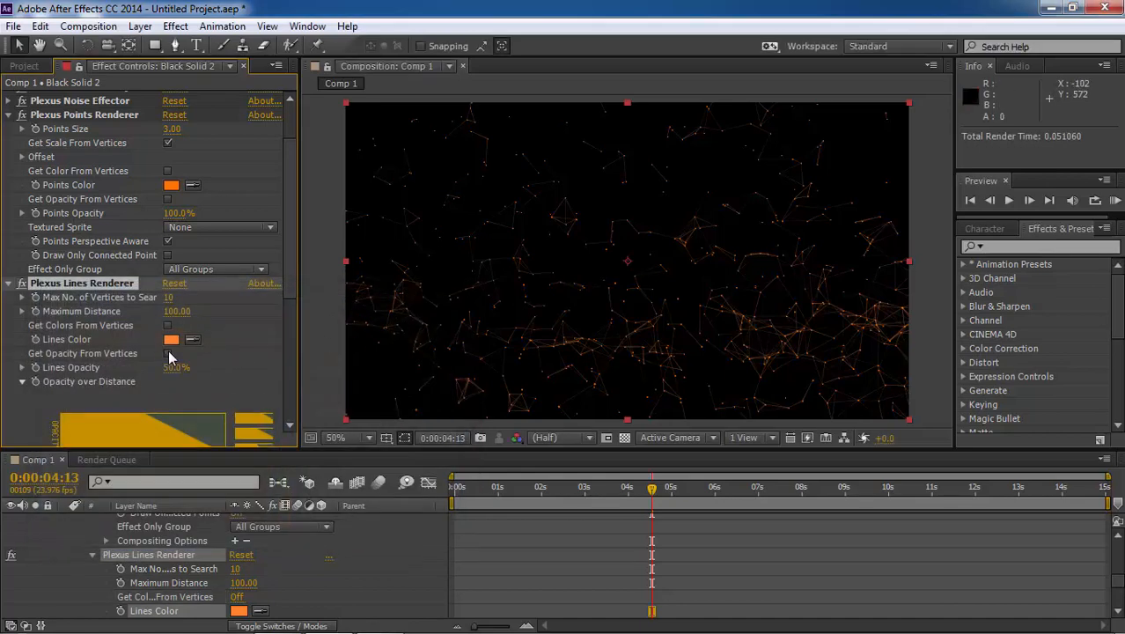